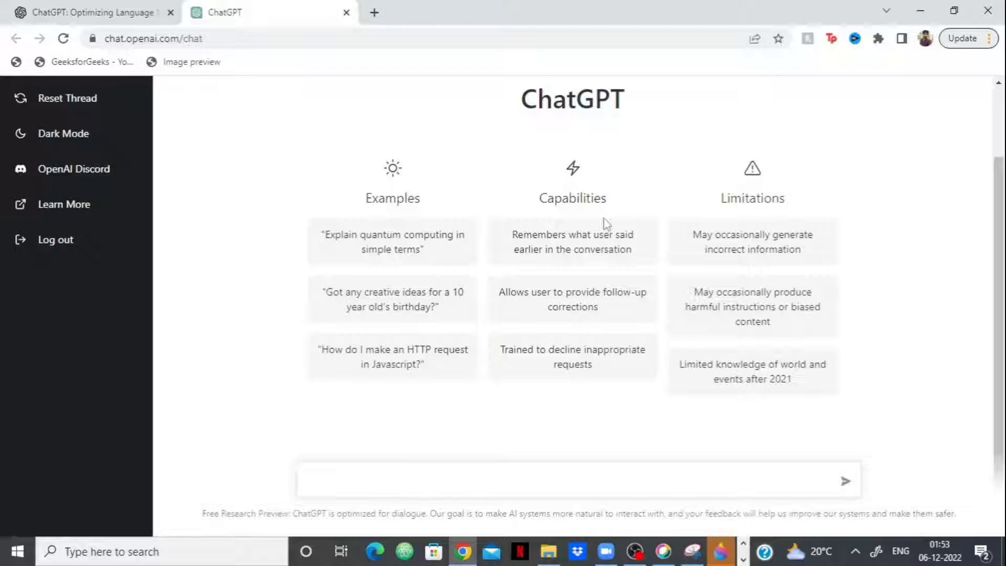
- Ask ChatGPT "explain dijktsra's algorithm", then begin typing a follow-up asking for an implementation
left_click(404, 478)
type("explain dijktsr")
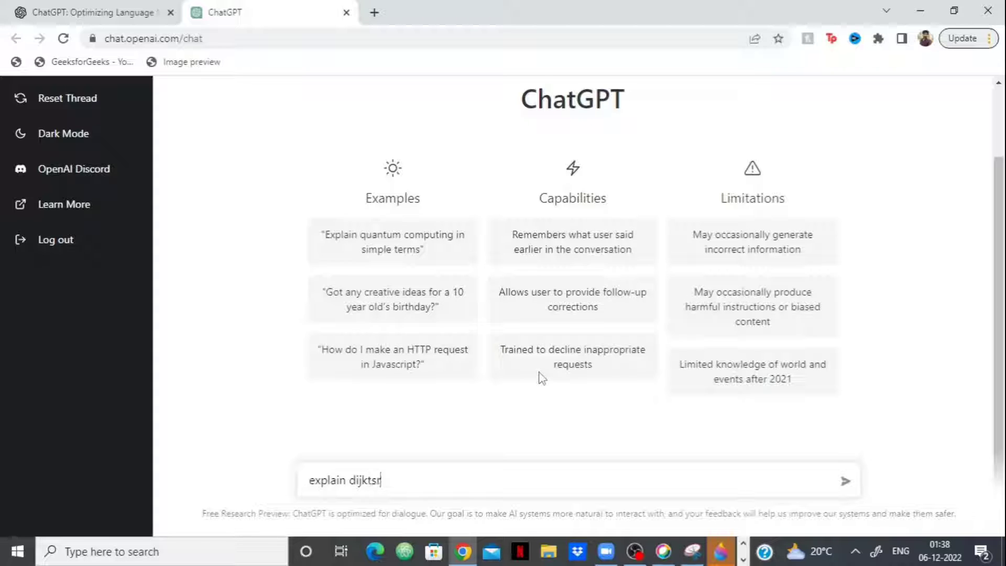
type("a's algorith")
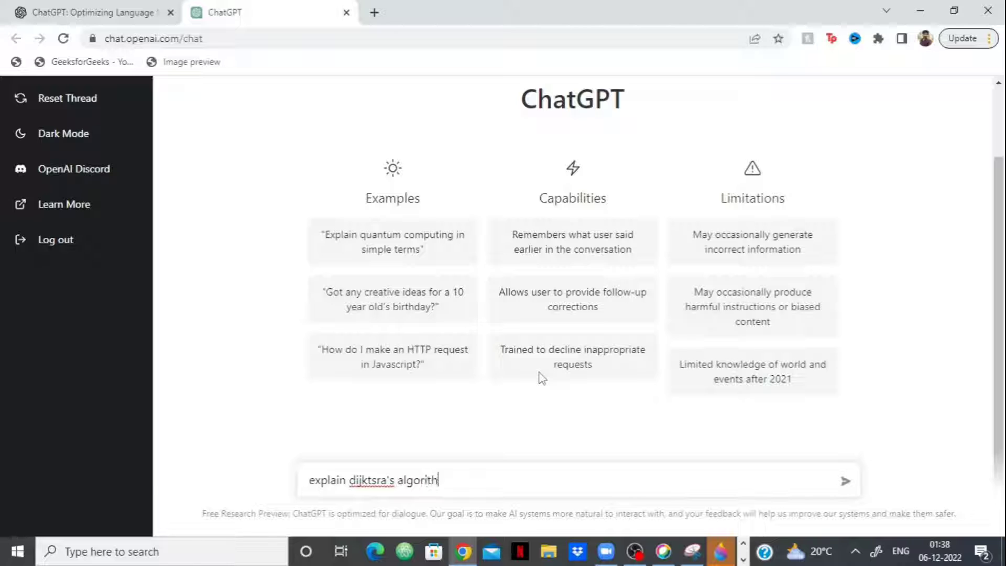
type("m")
key("Return")
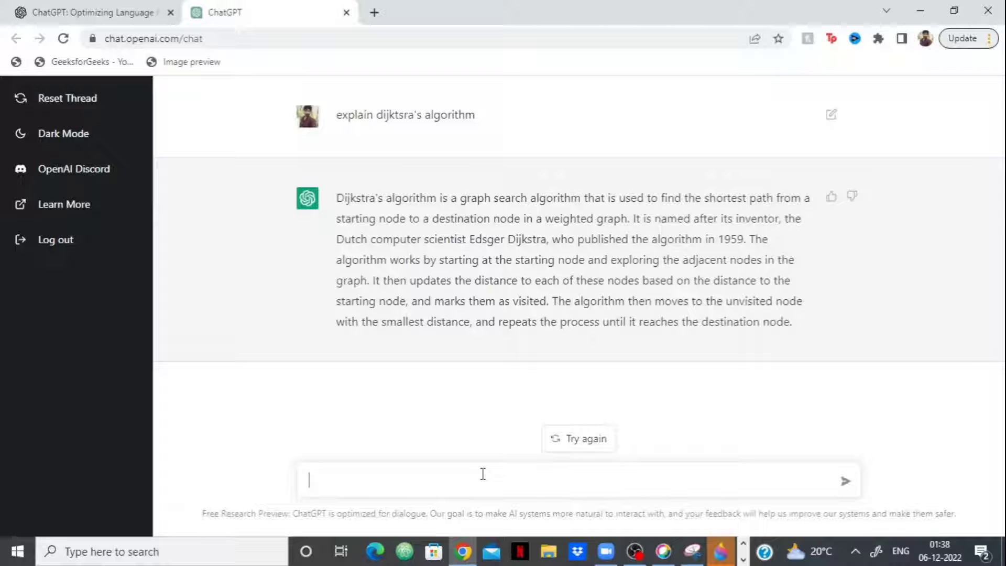
type("give me implemen")
- Send "give me implementation" and review the returned Python dijkstra code and example graph
key("BackSpace")
type("menta")
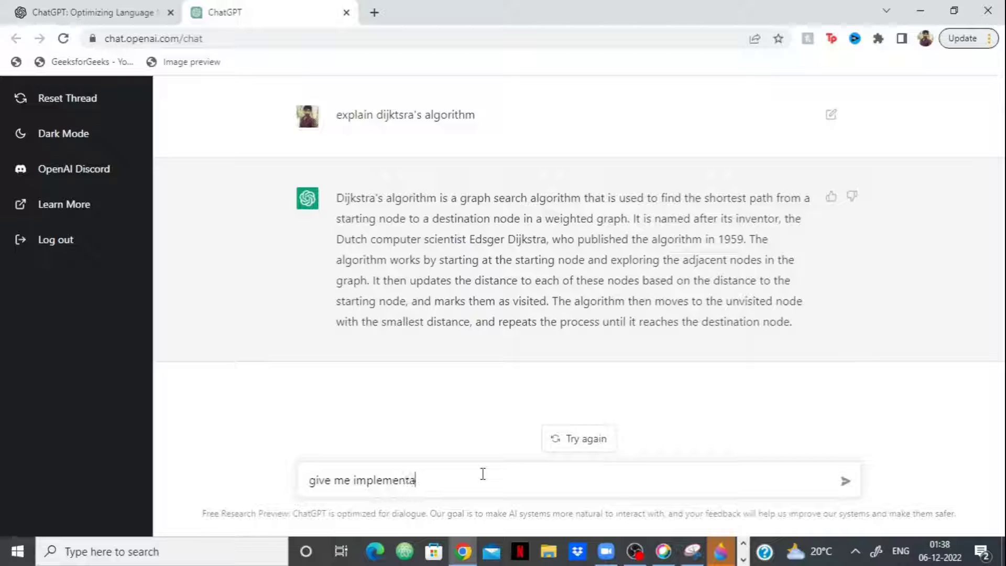
type("tion")
key("Return")
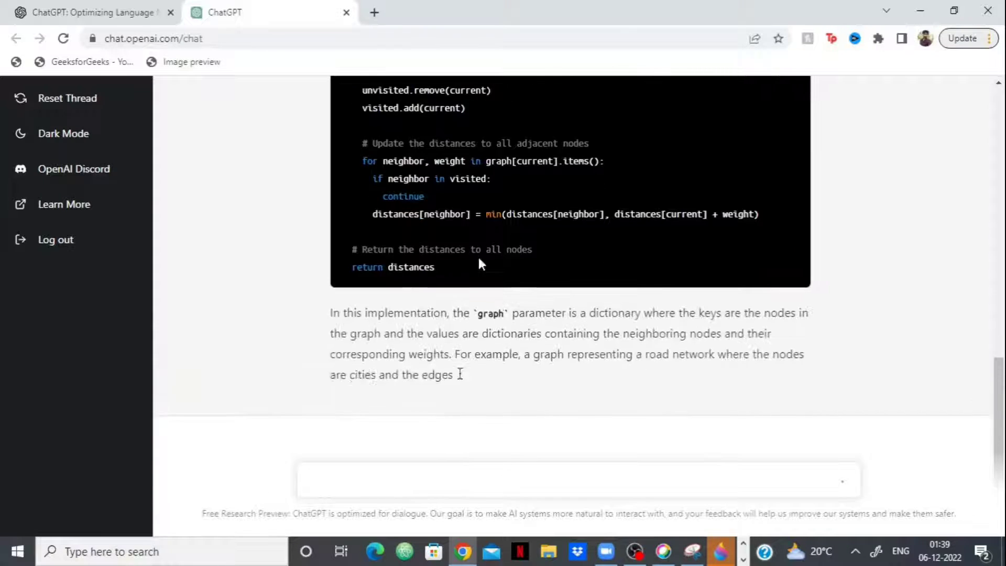
scroll(481, 265, "up", 2)
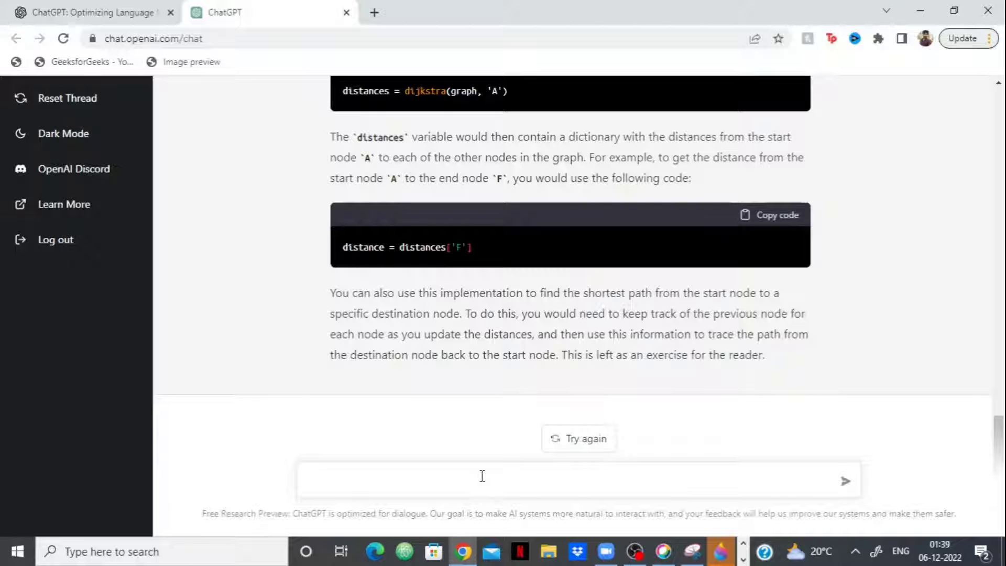
- Request the Dijkstra code in C++ with "give me dode in C++"
type("give me d")
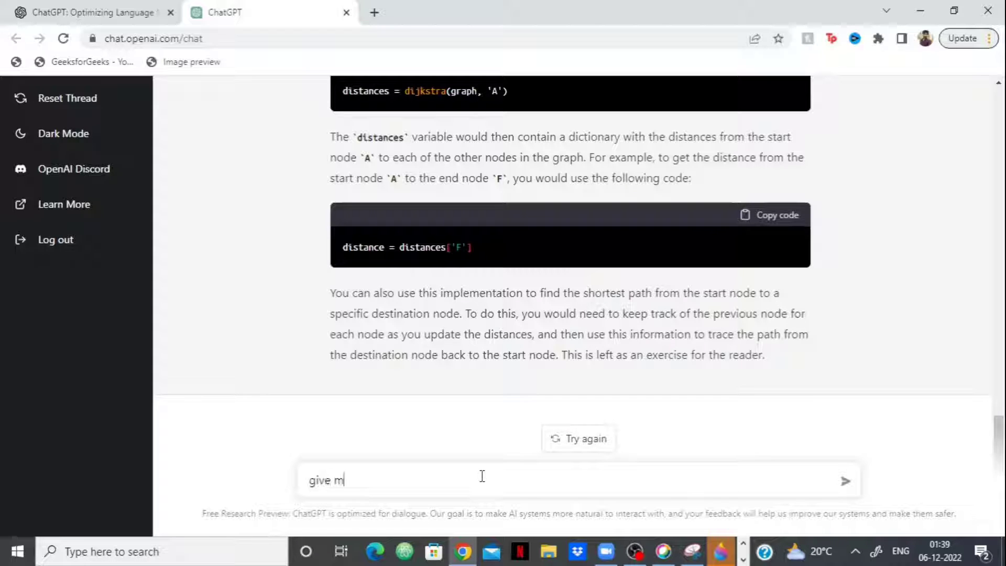
type("ode in C++")
key("Return")
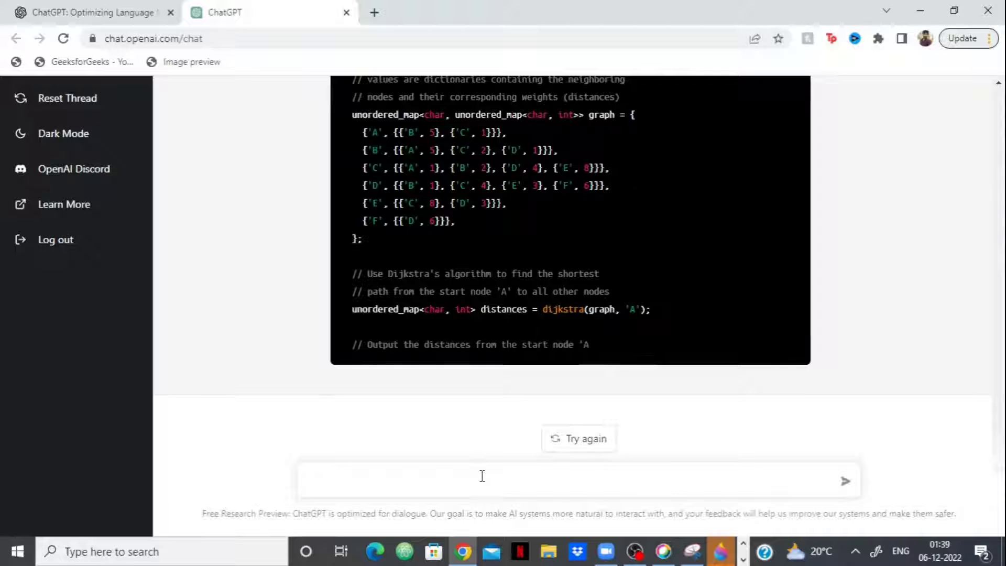
left_click(480, 476)
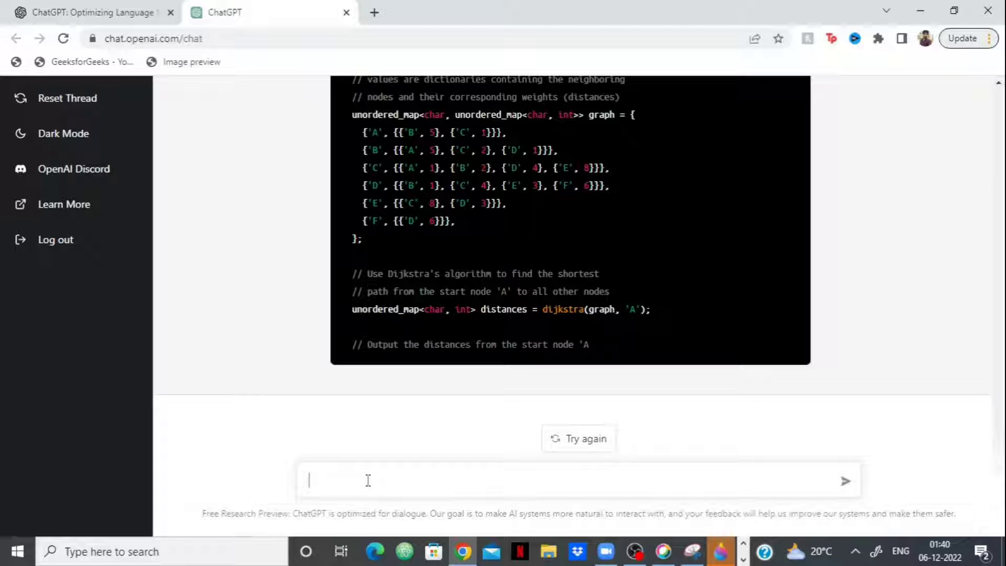
- Ask for code to find the minimum element of a[]={1,2,3,4,5,6}, then scroll through the reply
type("given an array a[]={1,2,3,4,5,6")
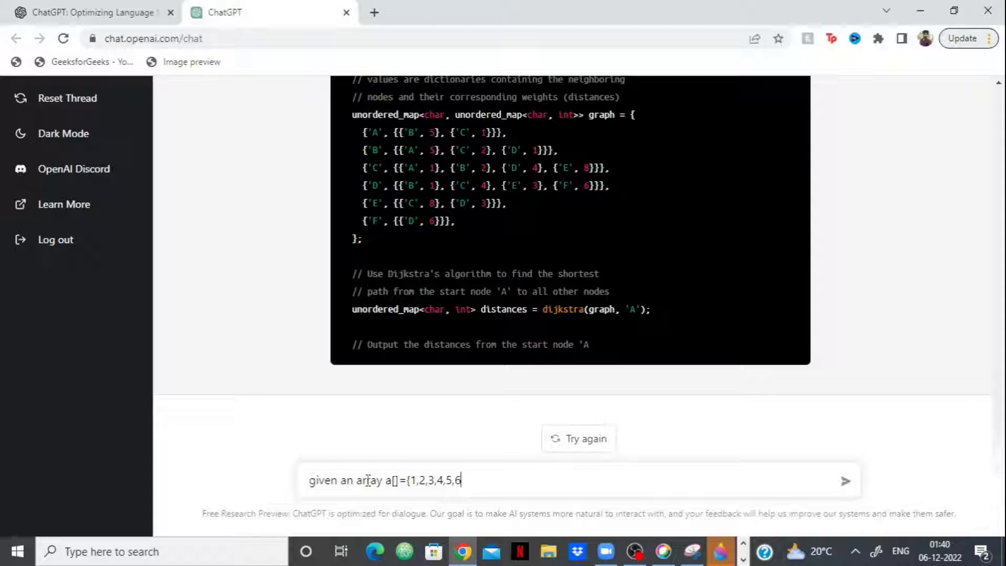
type("}")
type(", find")
key("BackSpace")
key("BackSpace")
type("write code ")
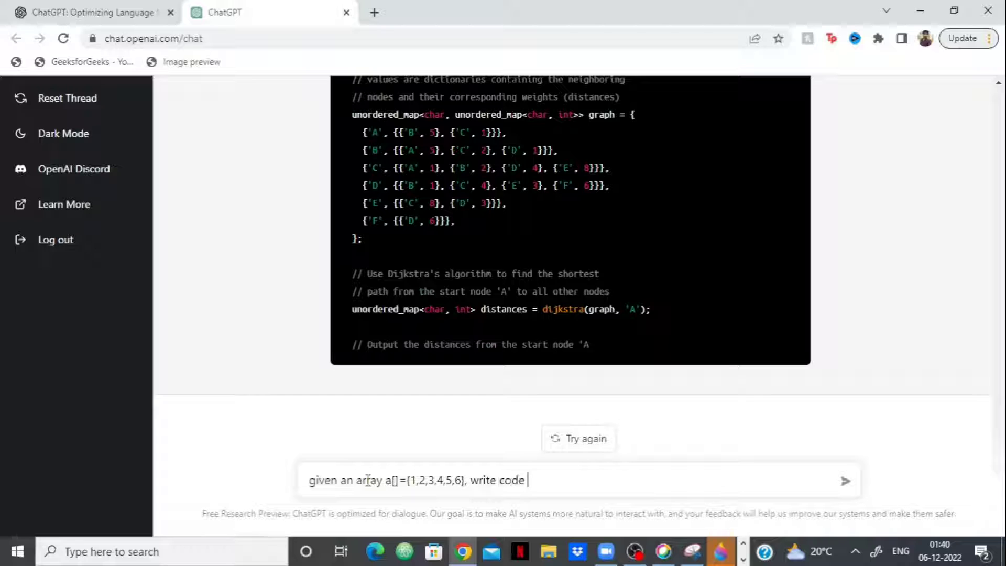
type("to find the minimum ele")
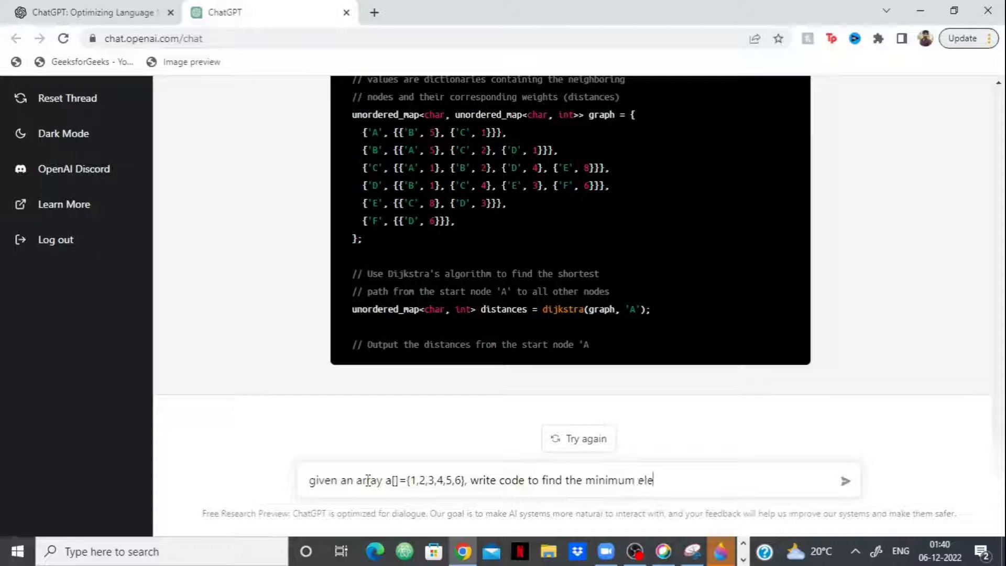
type("ment")
key("Return")
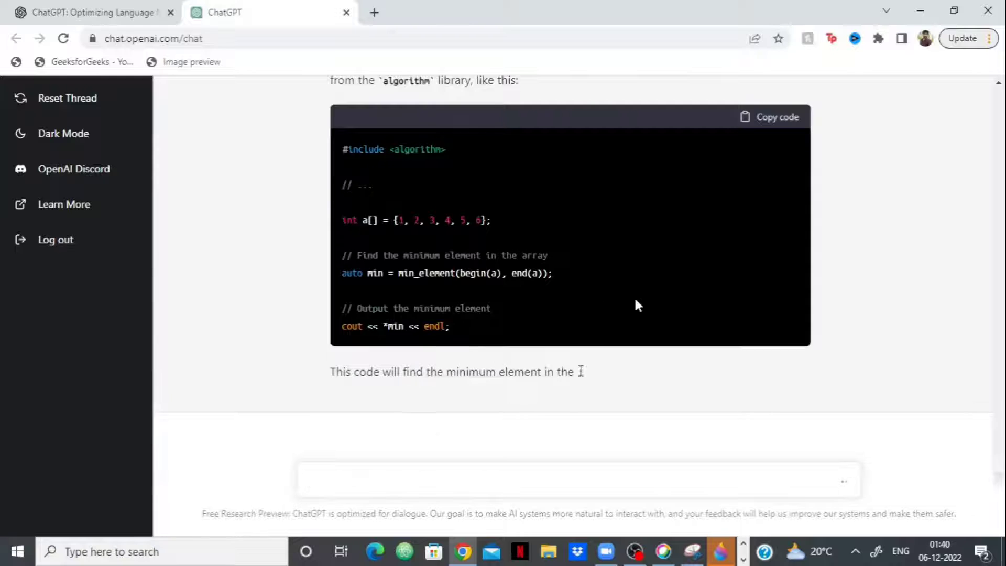
scroll(628, 296, "up", 4)
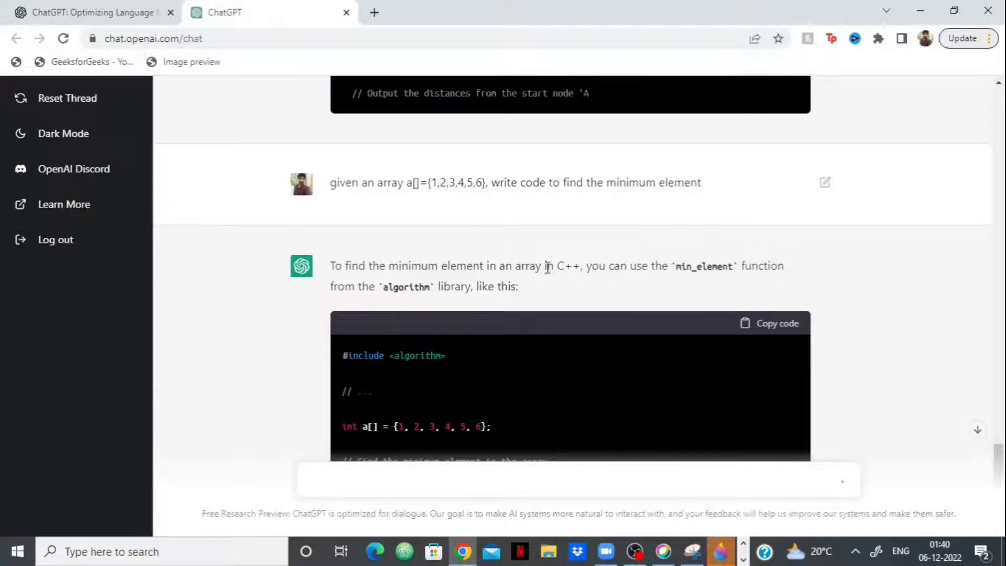
left_click_drag(551, 267, 572, 268)
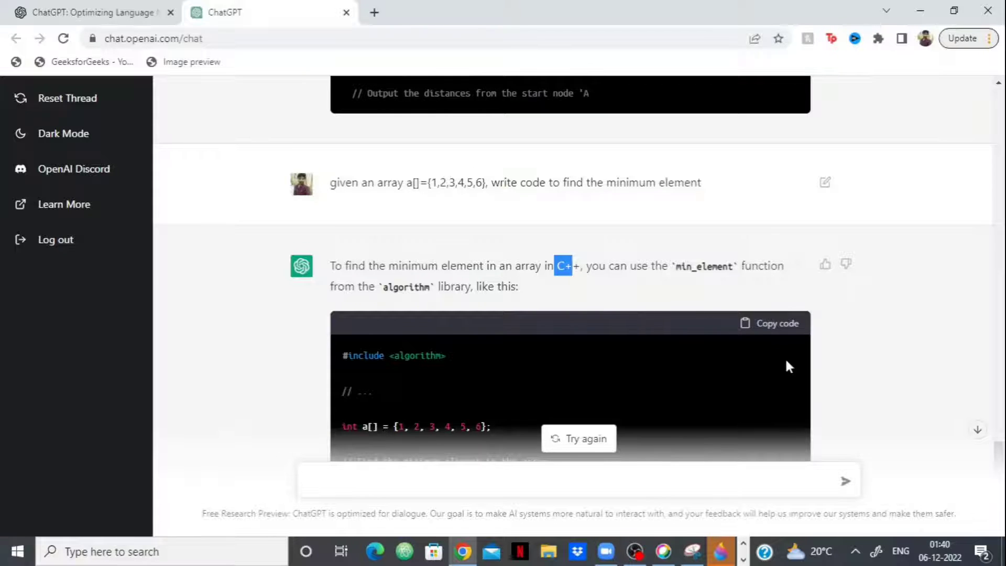
scroll(785, 366, "down", 1)
scroll(785, 361, "down", 3)
scroll(633, 302, "down", 2)
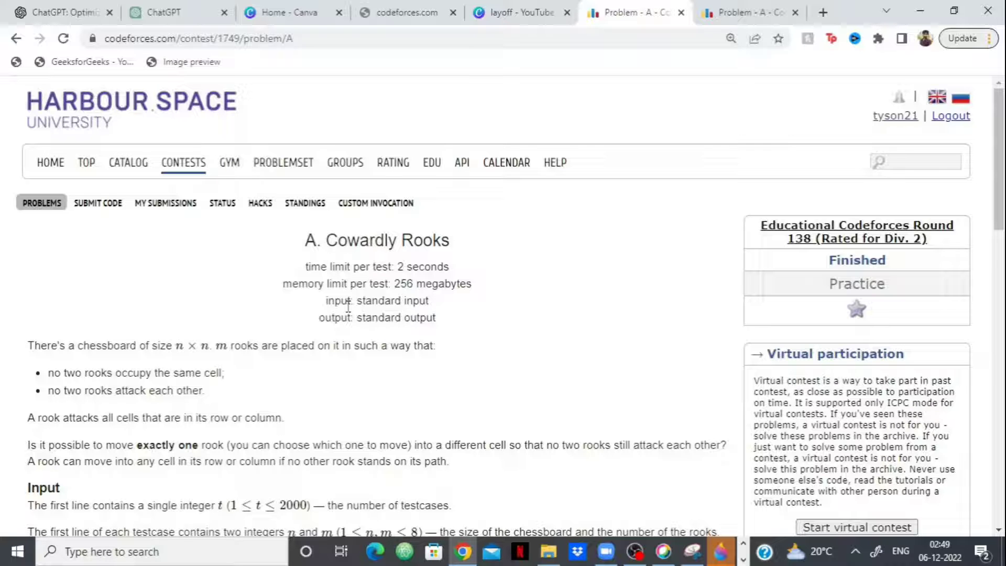
- Scroll to Last submissions and inspect the Accepted verdict
scroll(348, 306, "down", 3)
scroll(447, 285, "up", 3)
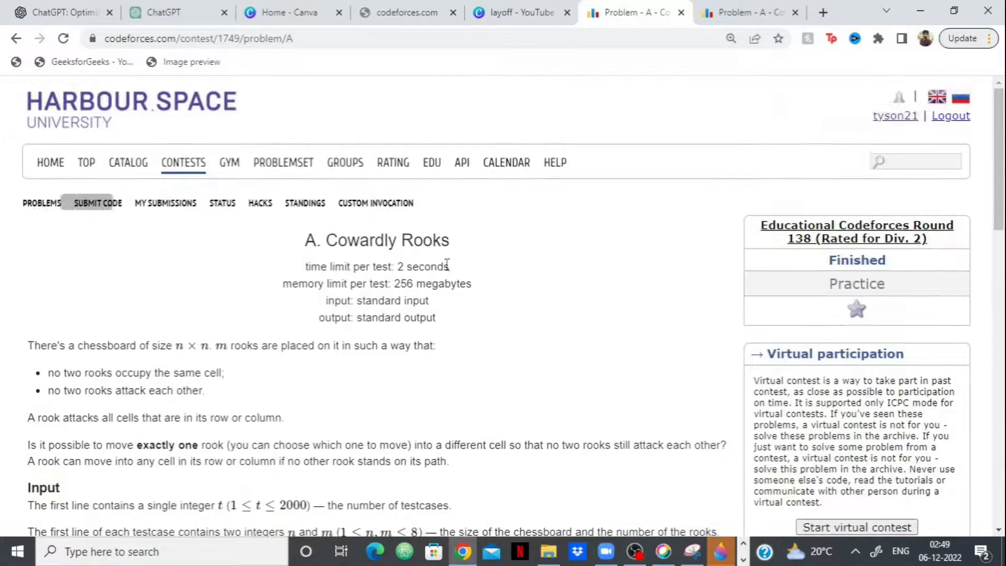
scroll(447, 285, "down", 10)
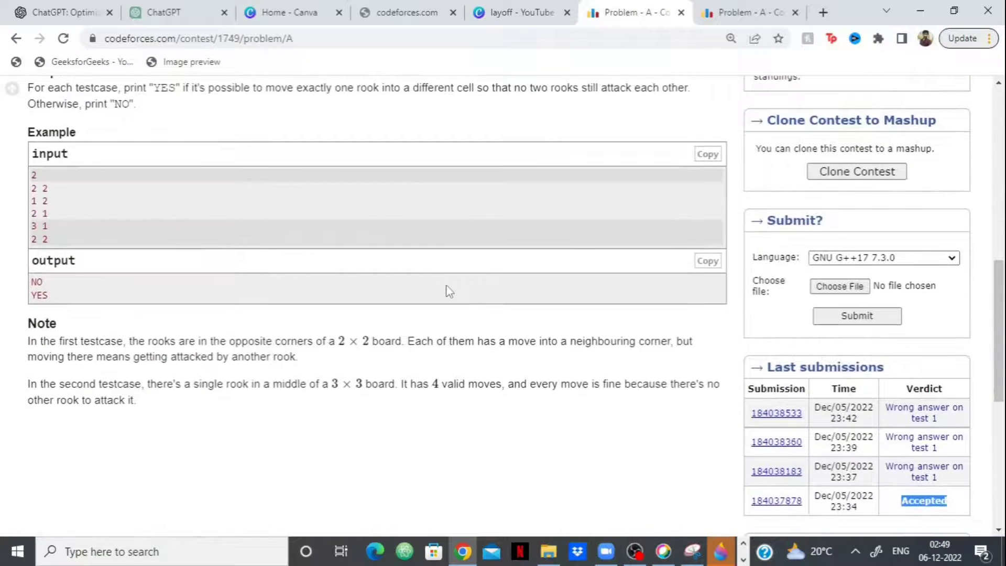
left_click(535, 338)
scroll(535, 338, "down", 2)
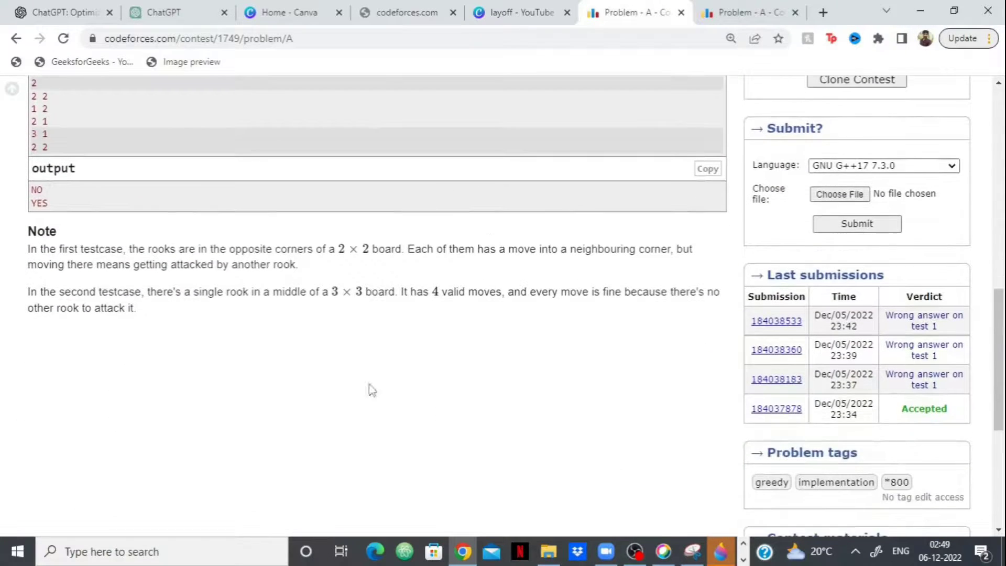
scroll(525, 310, "down", 1)
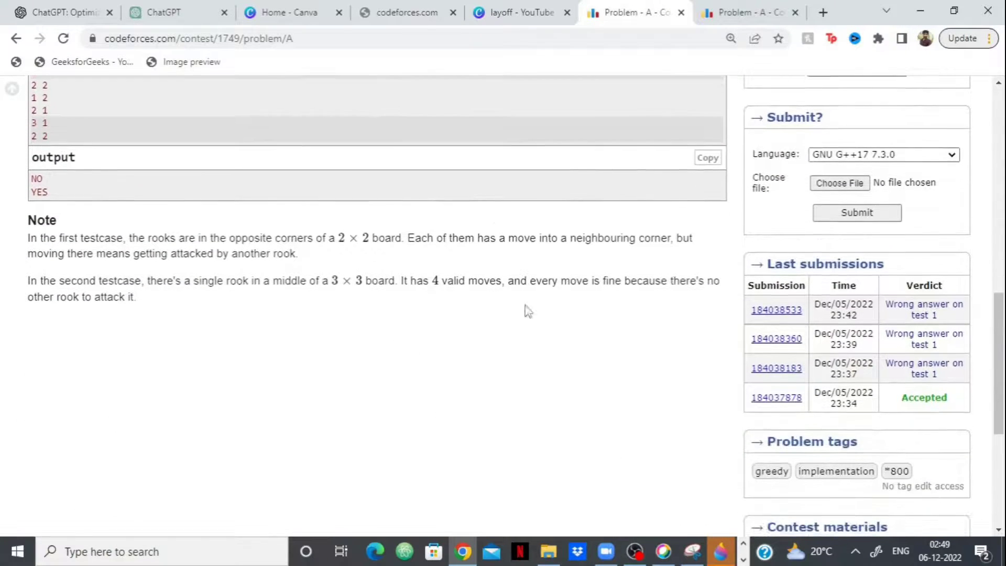
left_click_drag(947, 393, 902, 398)
left_click(903, 399)
- Highlight each Wrong answer on test 1 verdict, then switch to the Way Too Long Words tab
left_click_drag(889, 365, 938, 373)
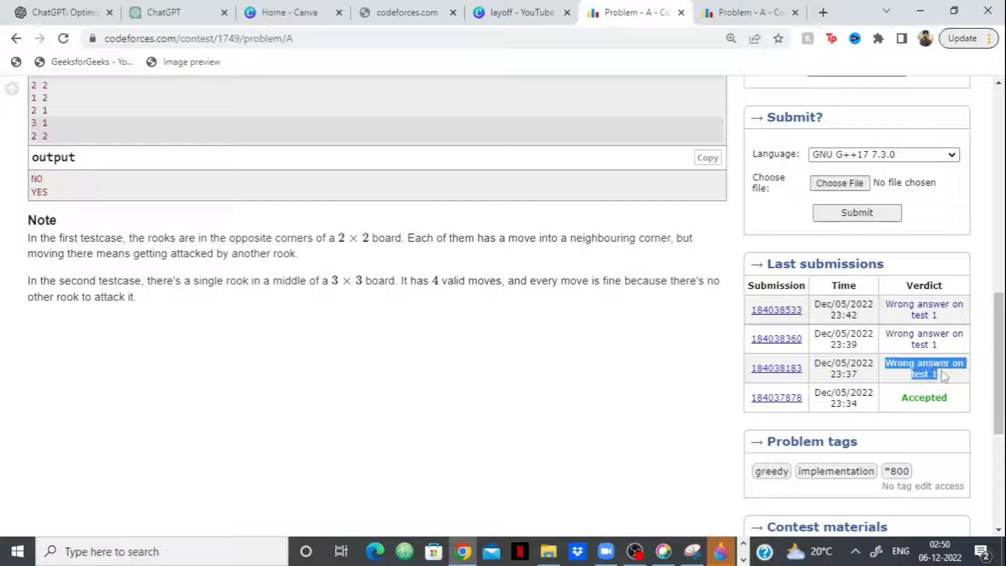
left_click(940, 375)
left_click_drag(888, 335, 965, 352)
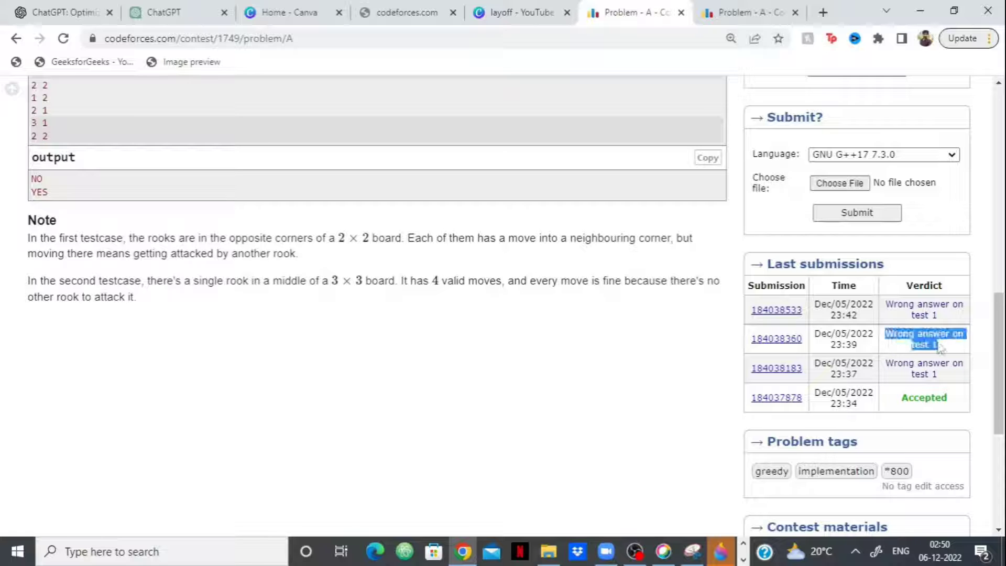
left_click(894, 302)
left_click_drag(891, 302, 964, 303)
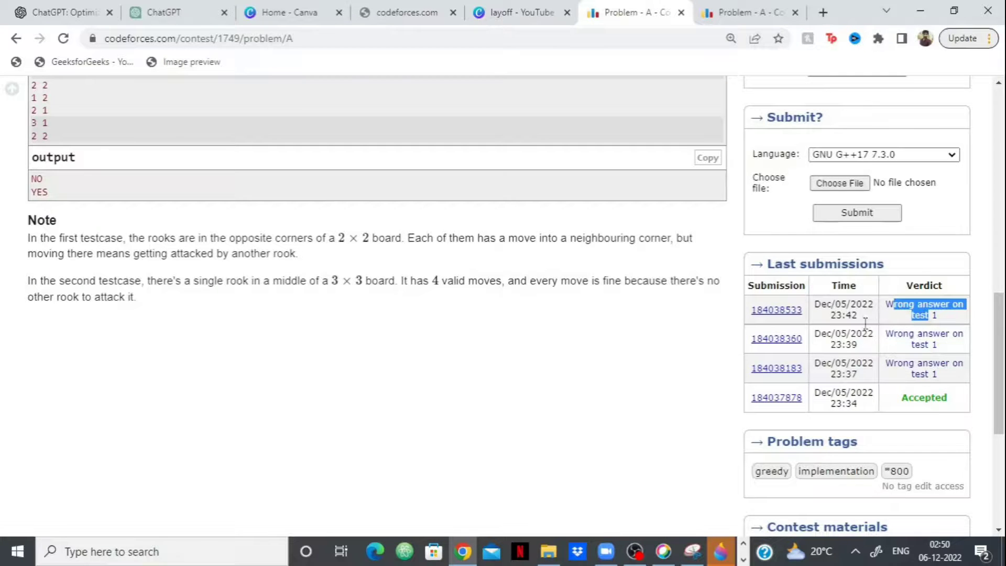
key("Home")
left_click(784, 7)
- Copy the 71A statement from 'Sometimes' through the Output section, then return to ChatGPT
scroll(333, 262, "up", 4)
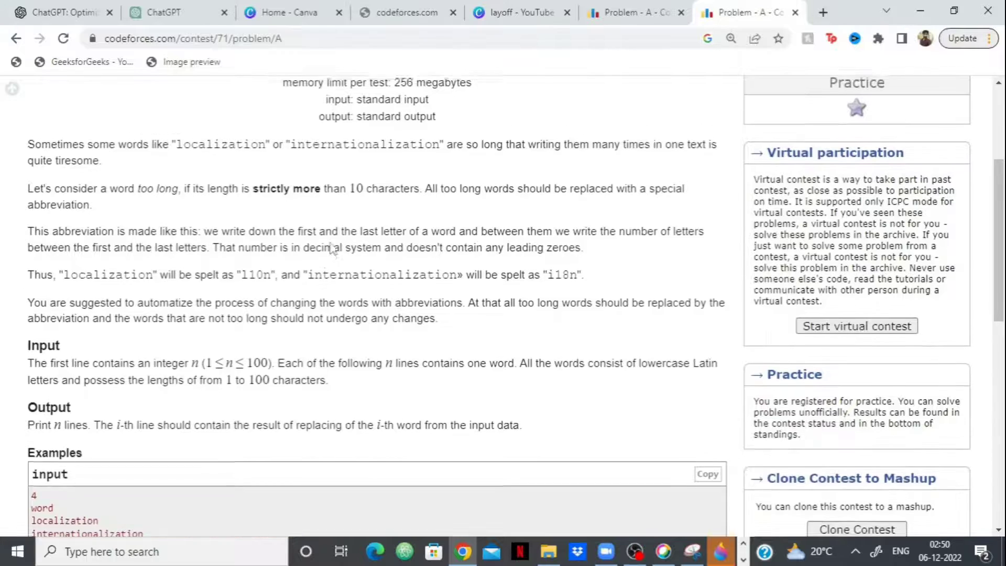
scroll(163, 291, "down", 1)
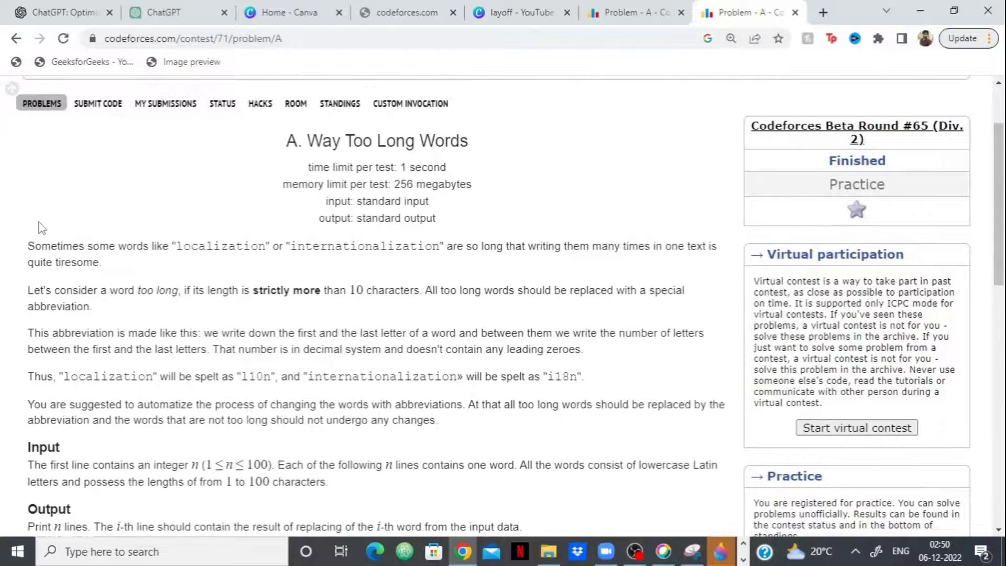
scroll(36, 220, "down", 1)
scroll(31, 212, "down", 1)
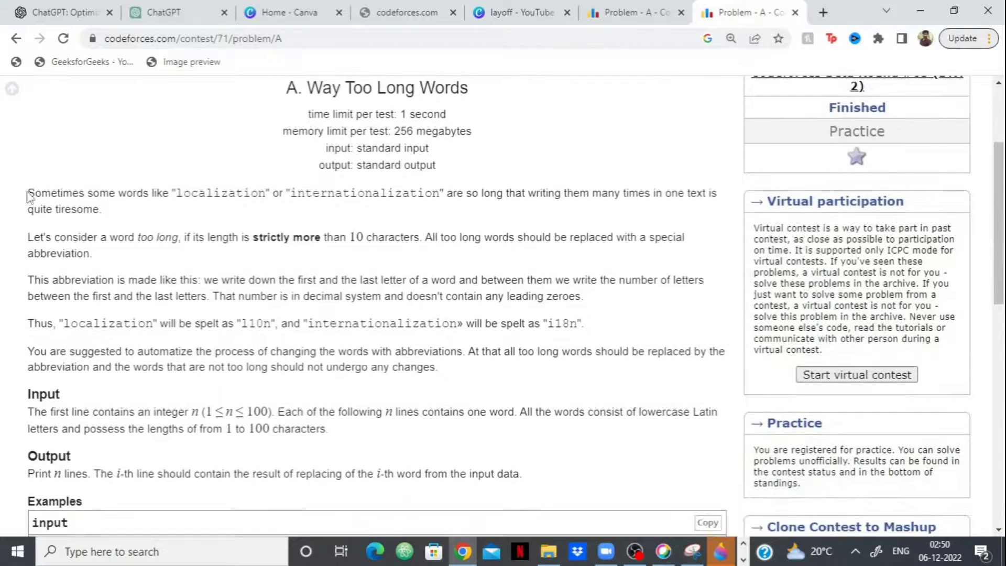
left_click_drag(29, 193, 521, 471)
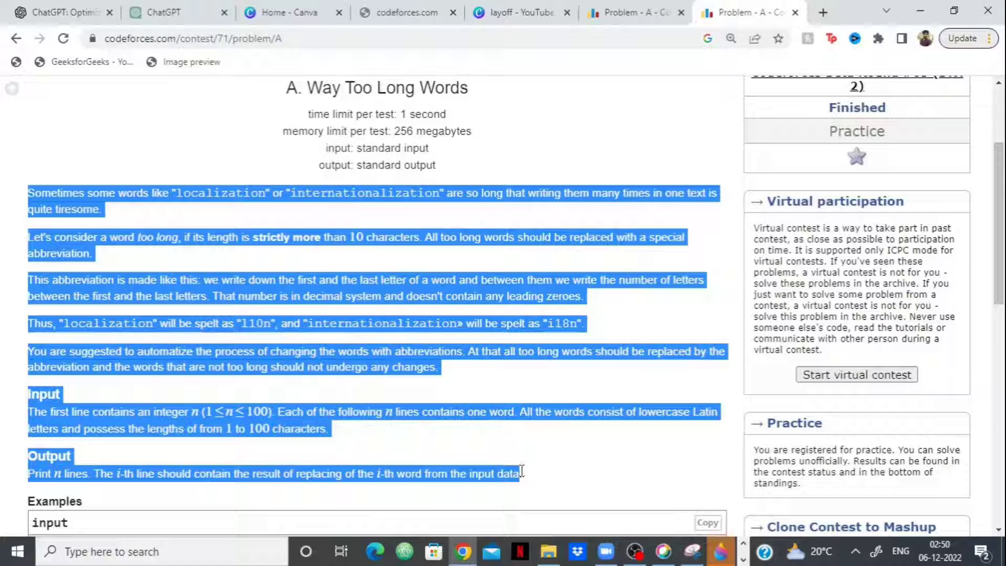
right_click(509, 474)
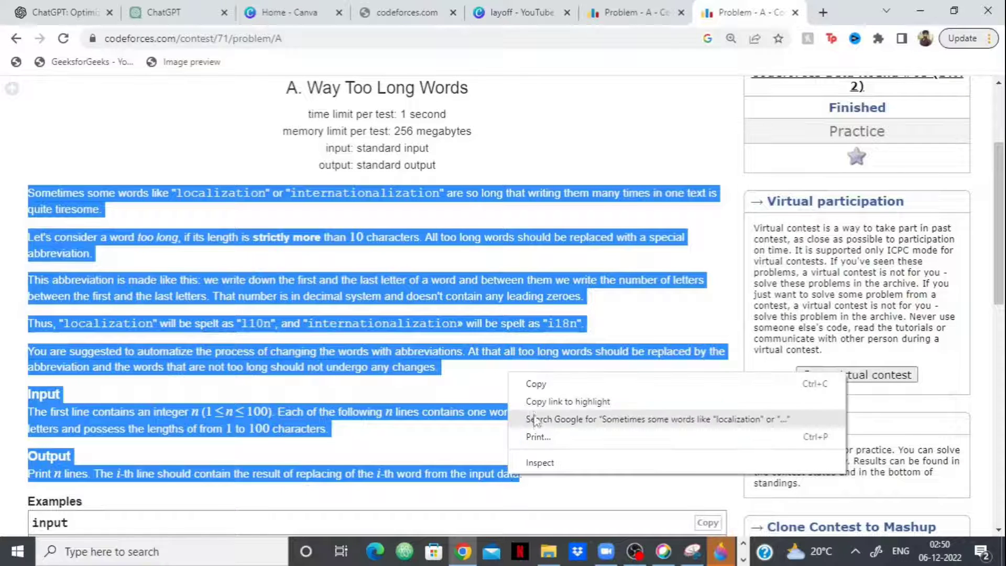
left_click(534, 386)
scroll(627, 349, "down", 9)
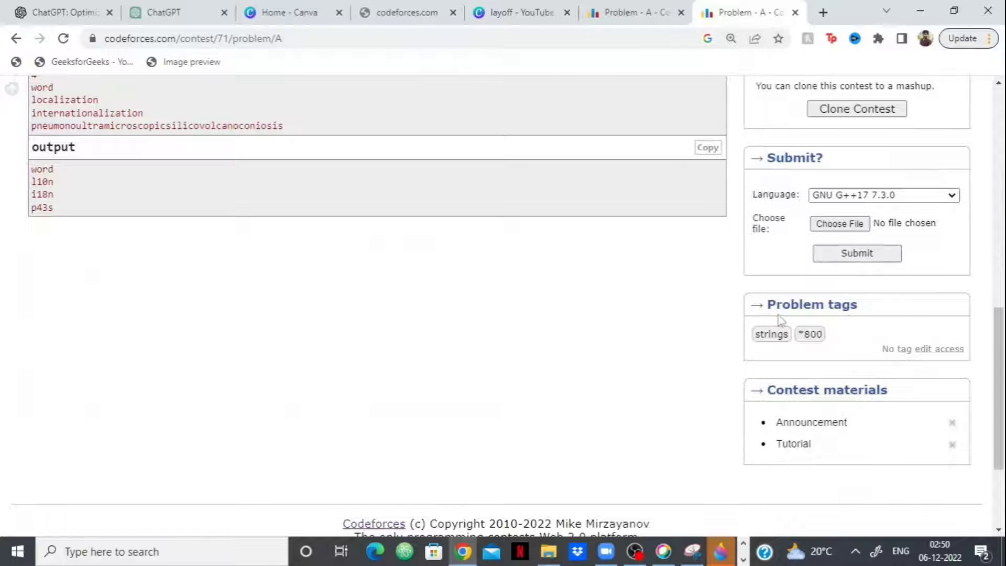
scroll(662, 262, "up", 6)
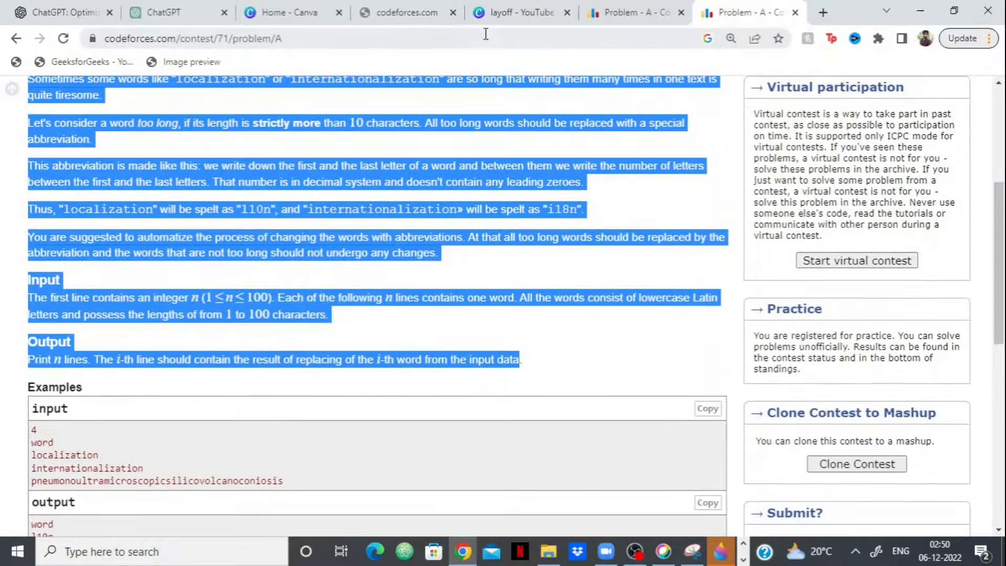
left_click(187, 9)
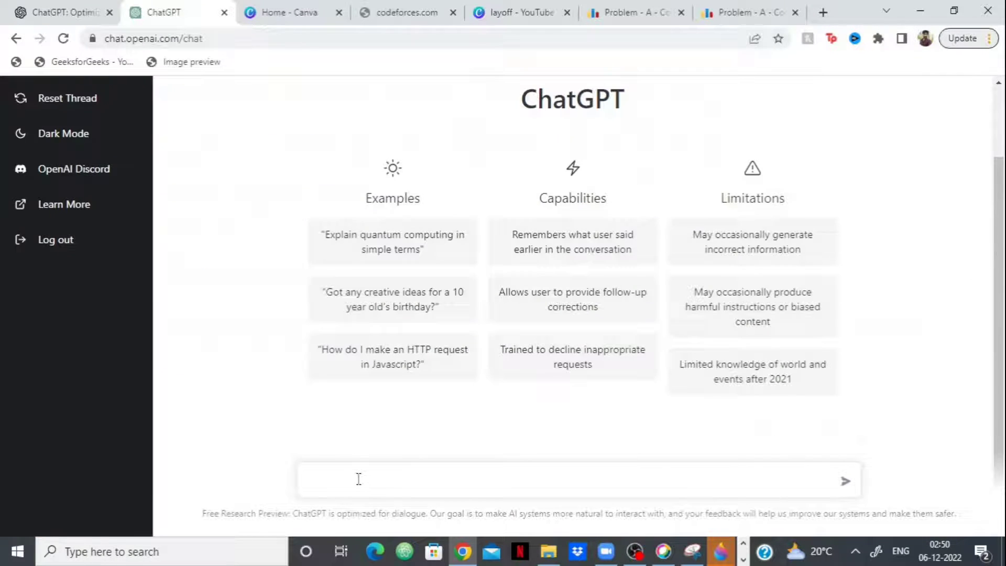
- Paste the Way Too Long Words statement into ChatGPT and send it
key("ctrl+v")
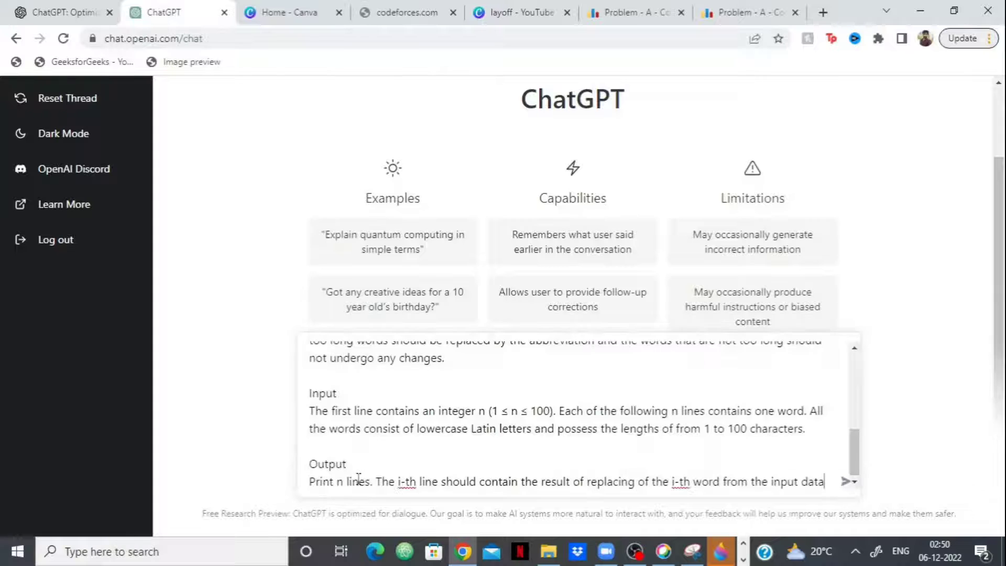
key("Return")
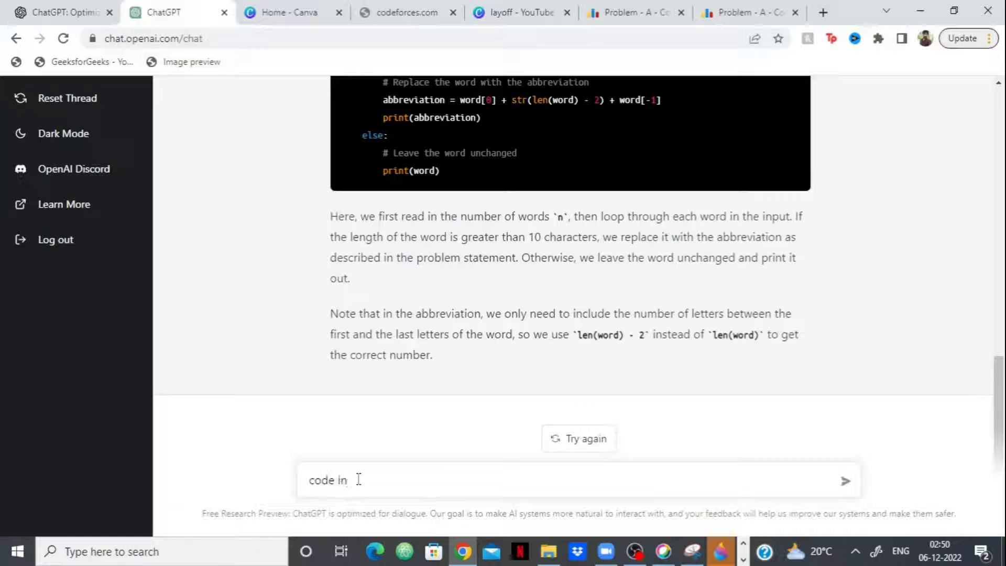
- Send "code in c++" and scroll up to the resulting C++ program
type("++")
key("Return")
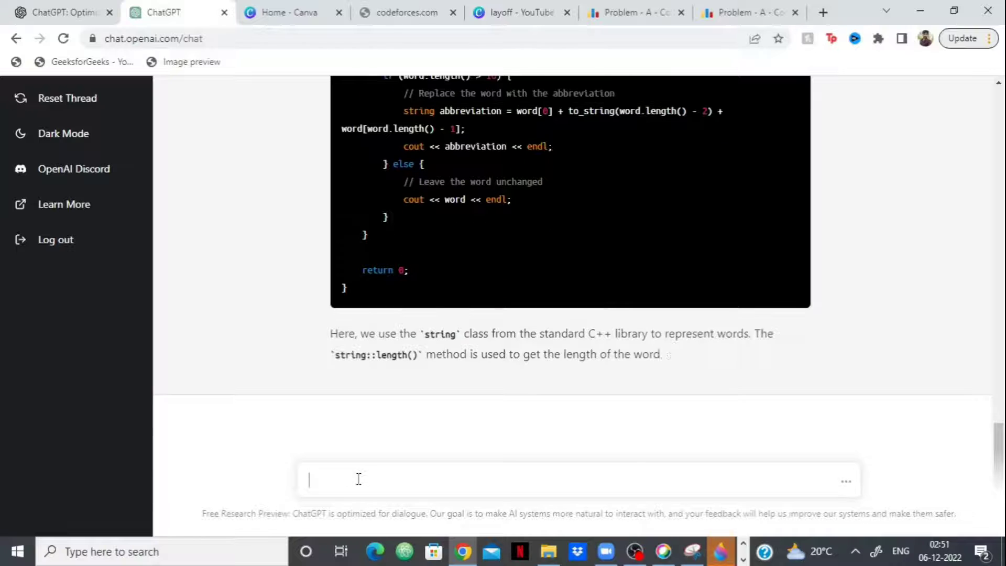
scroll(893, 188, "up", 4)
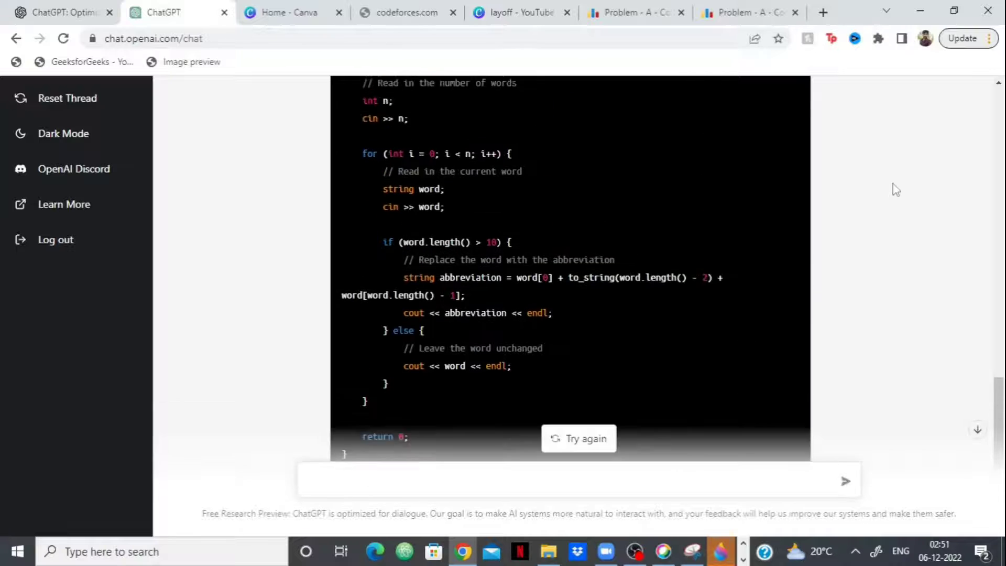
scroll(868, 166, "up", 3)
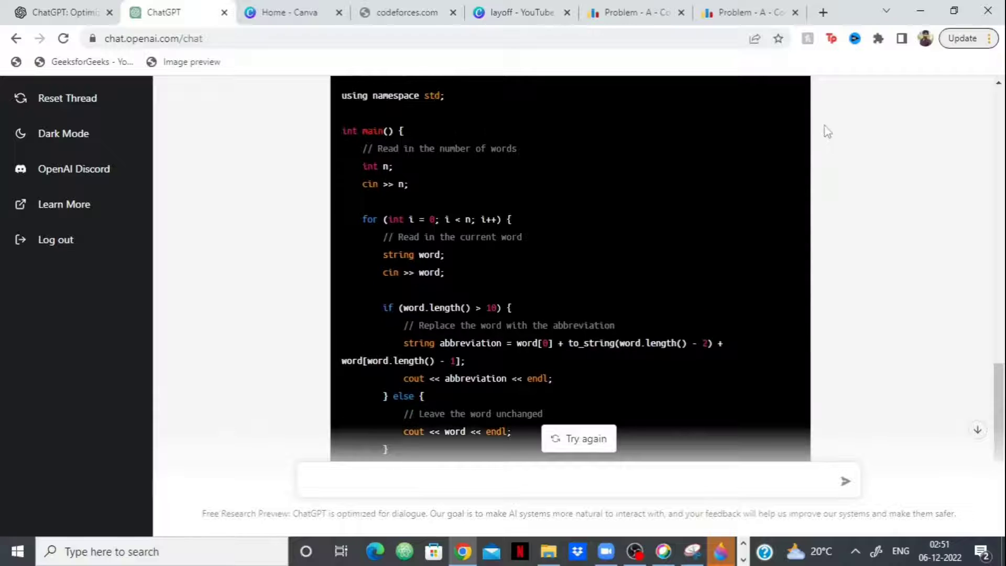
scroll(862, 151, "up", 3)
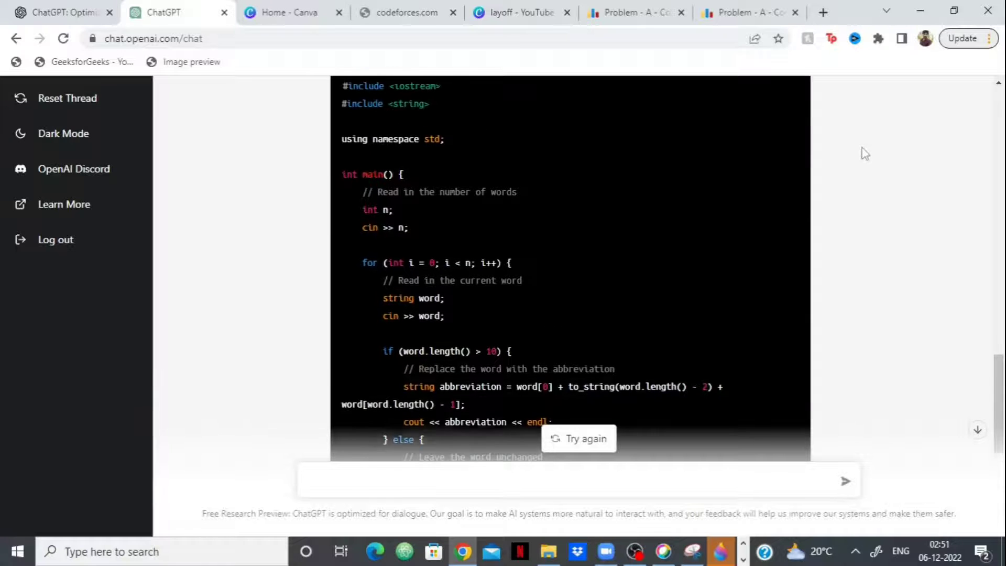
- Copy ChatGPT's C++ code and submit it as the Way Too Long Words solution on Codeforces
left_click(780, 111)
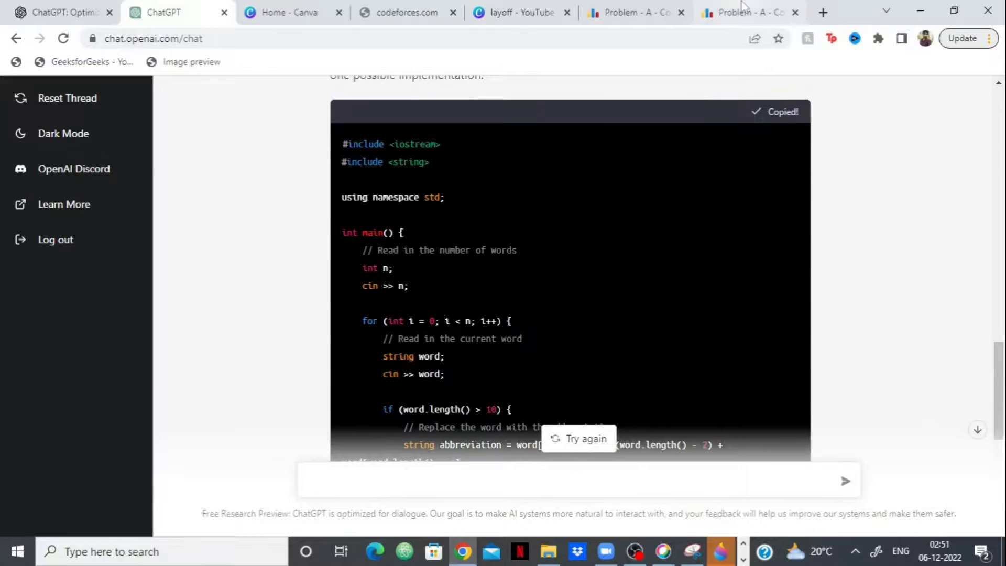
left_click(744, 12)
scroll(345, 254, "up", 5)
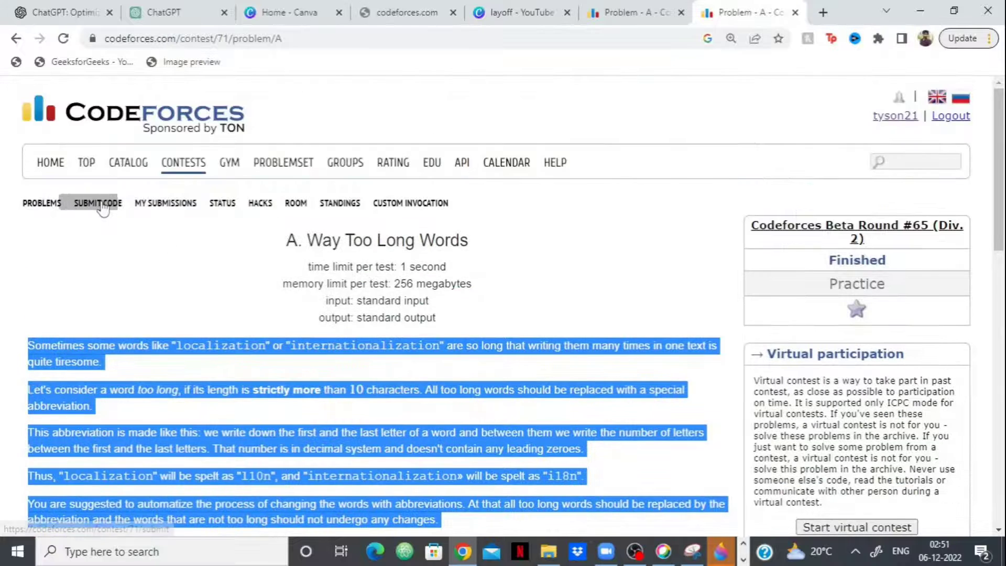
left_click(99, 203)
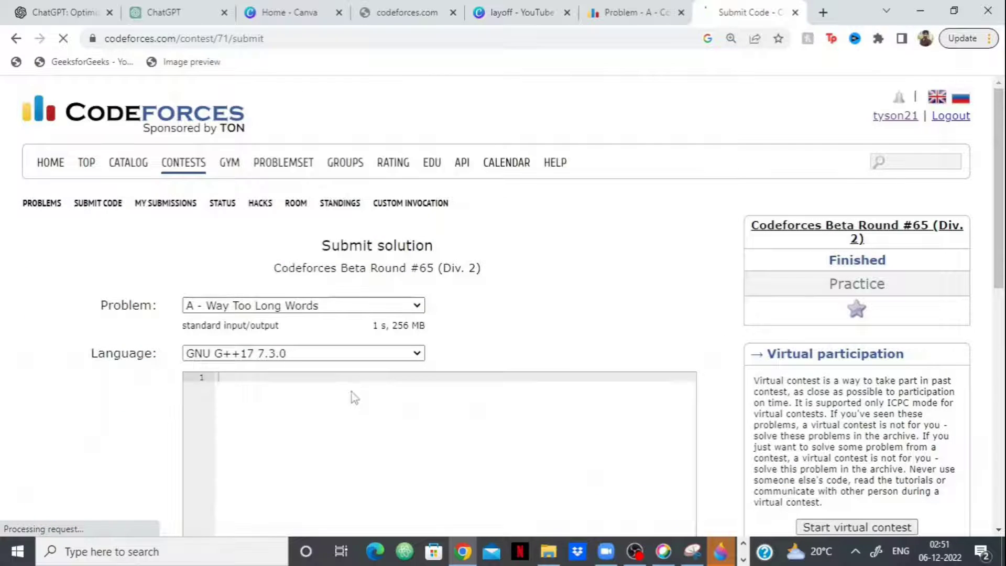
left_click(359, 406)
key("ctrl+v")
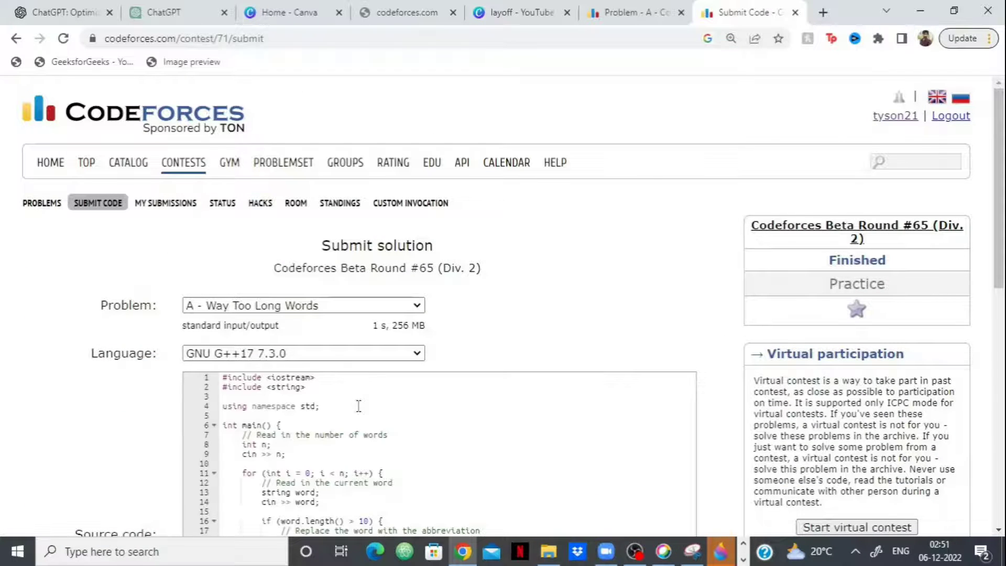
scroll(561, 292, "down", 6)
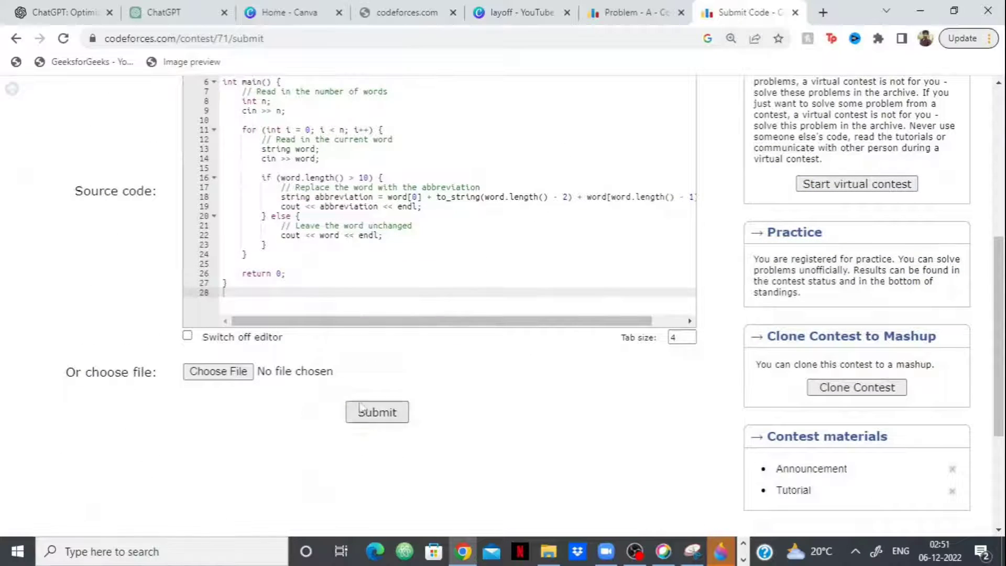
left_click(385, 415)
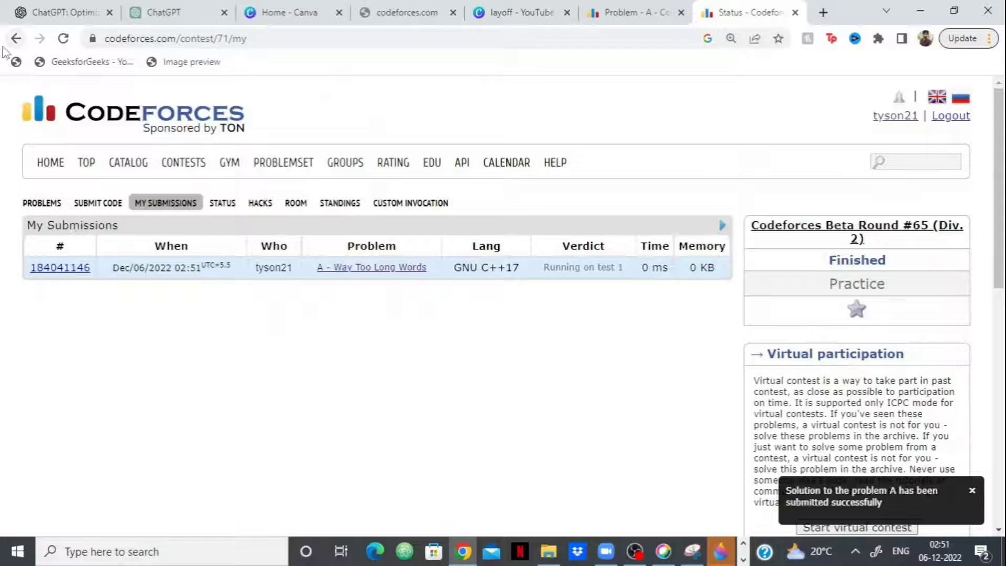
- Refresh the status to confirm the Accepted verdict, briefly view ChatGPT, then return to Codeforces
left_click(58, 41)
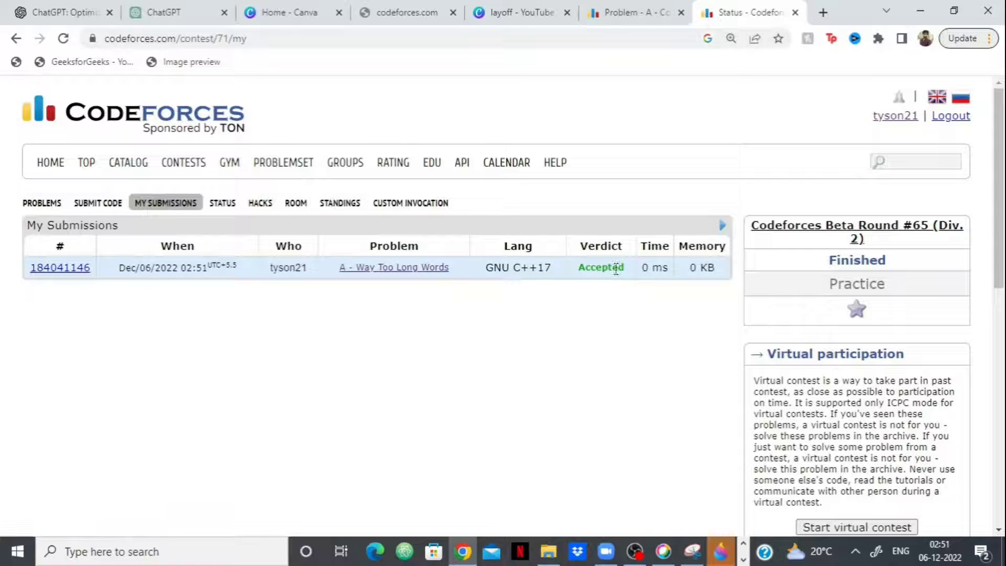
left_click_drag(626, 268, 568, 269)
left_click(359, 356)
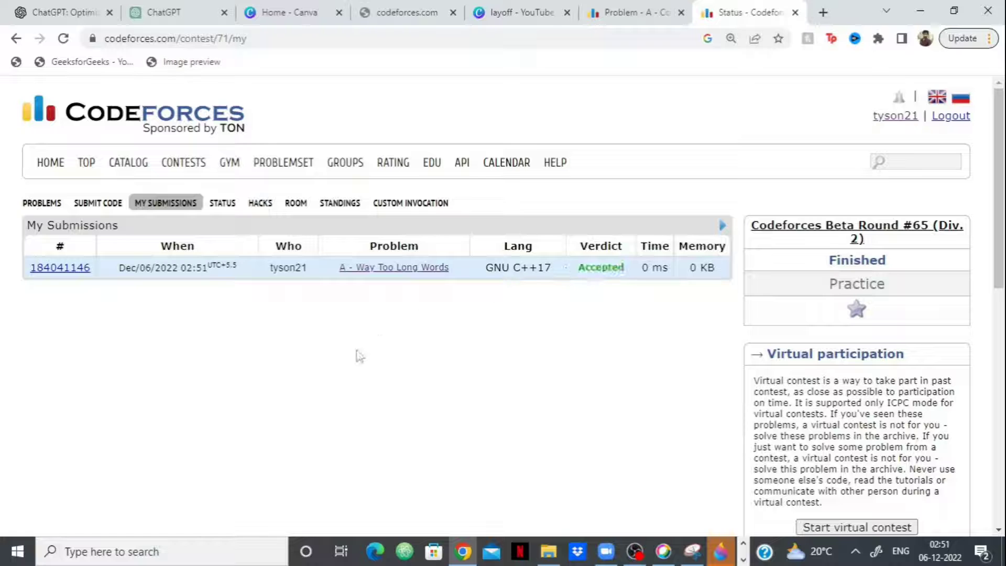
scroll(355, 354, "down", 2)
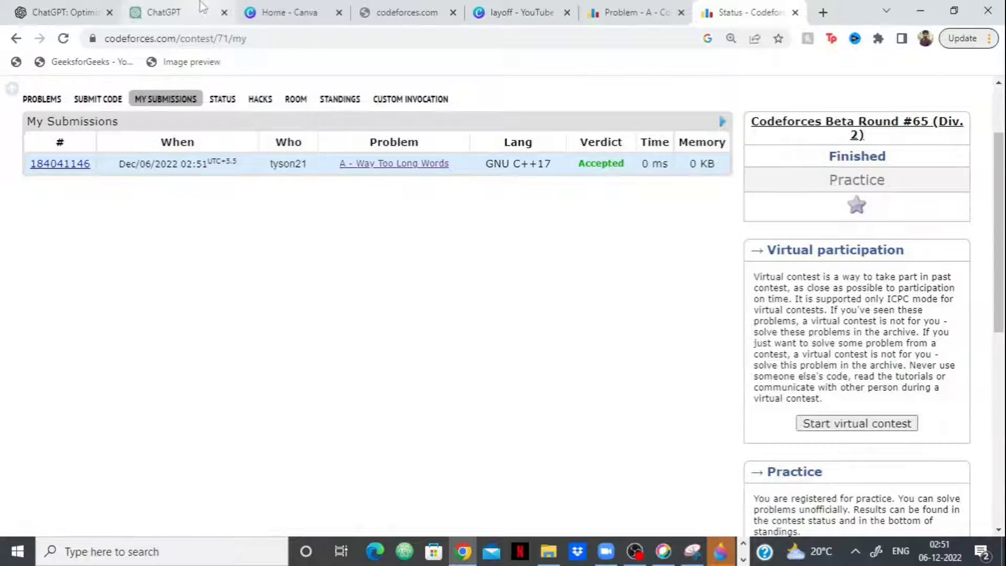
left_click(202, 10)
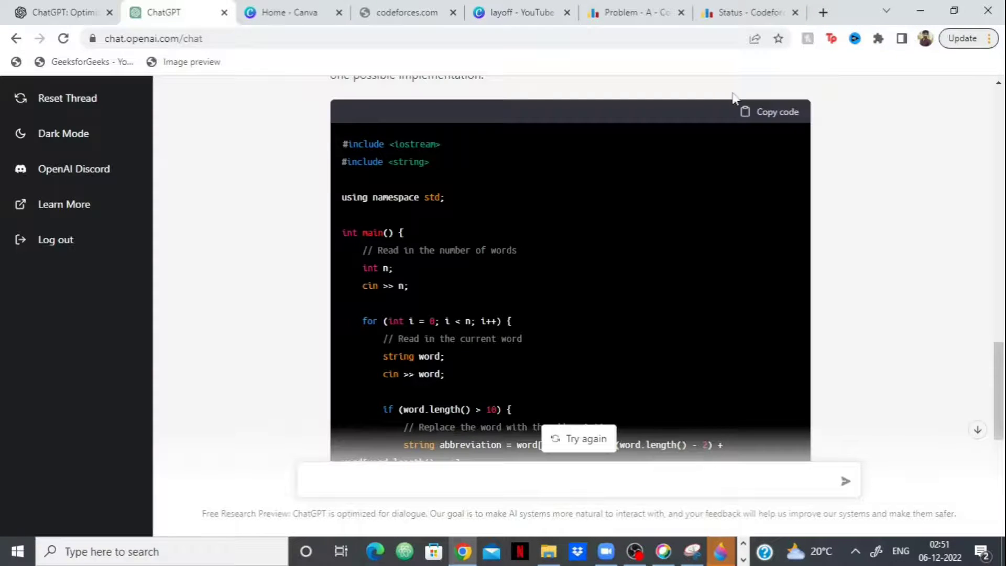
left_click(723, 13)
- Open Cowardly Rooks and scroll to its submissions: three wrong answers on test 1, one Accepted
left_click(674, 8)
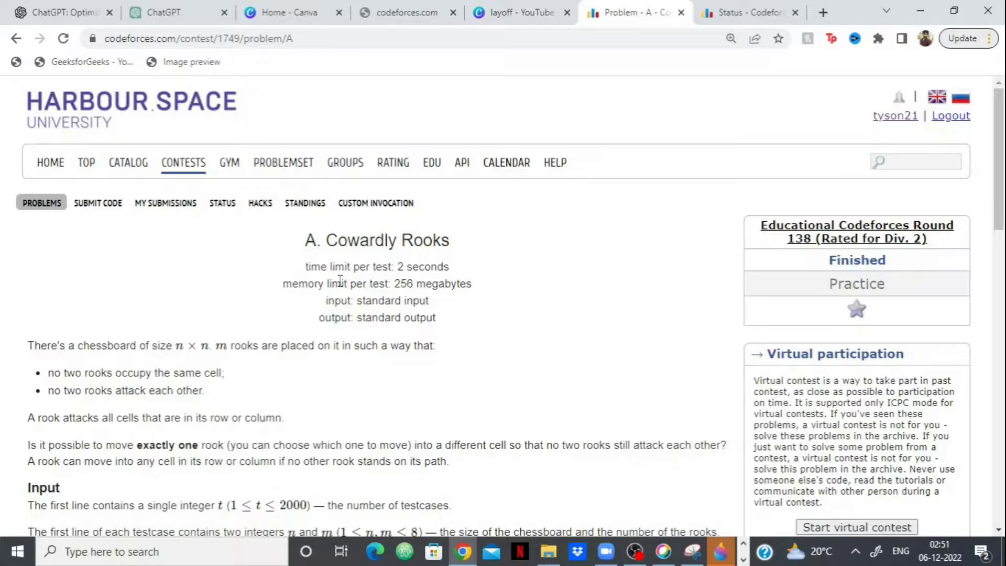
scroll(340, 282, "down", 7)
scroll(793, 321, "down", 5)
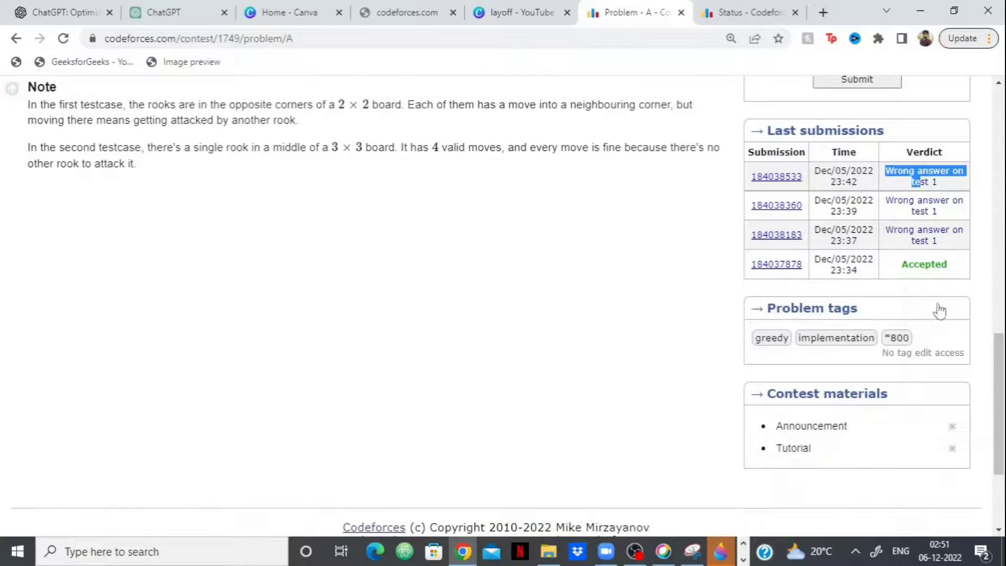
left_click(909, 176)
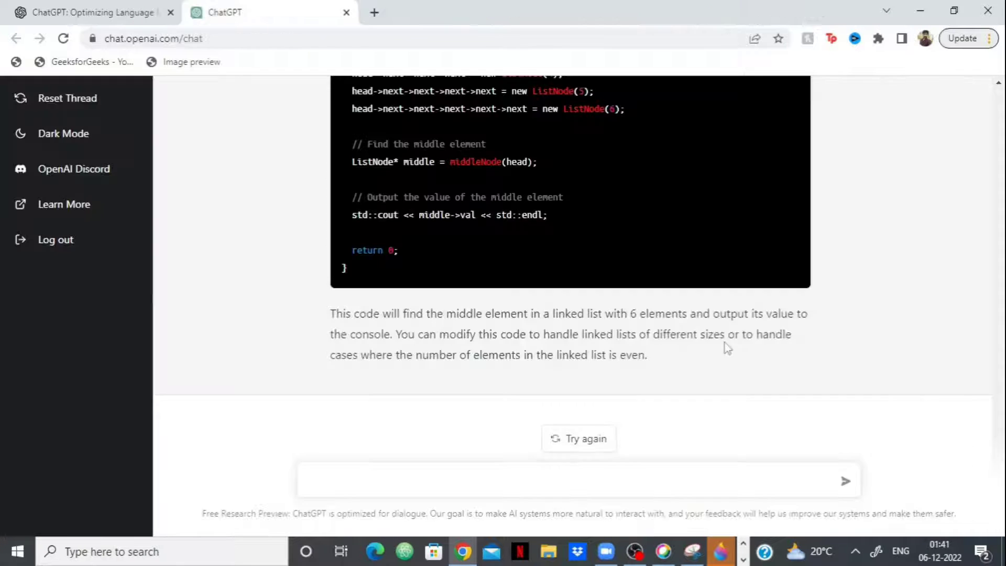
- Ask 'how to make Delete API call in Unirest in springboot' and review the Unirest.delete code reply
scroll(743, 343, "up", 15)
scroll(730, 297, "down", 15)
type("ow to make Del")
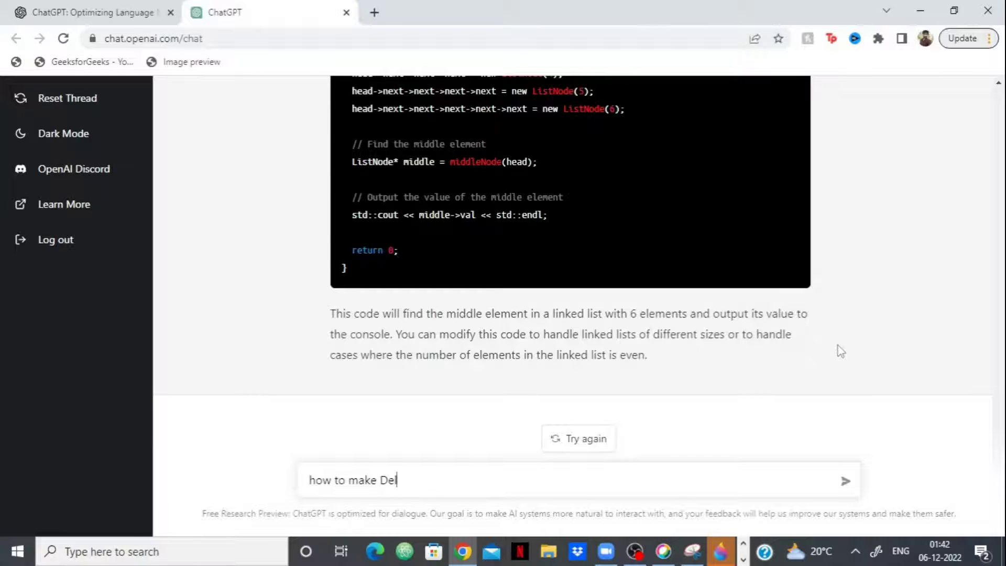
type("ete API call in  Unirest ")
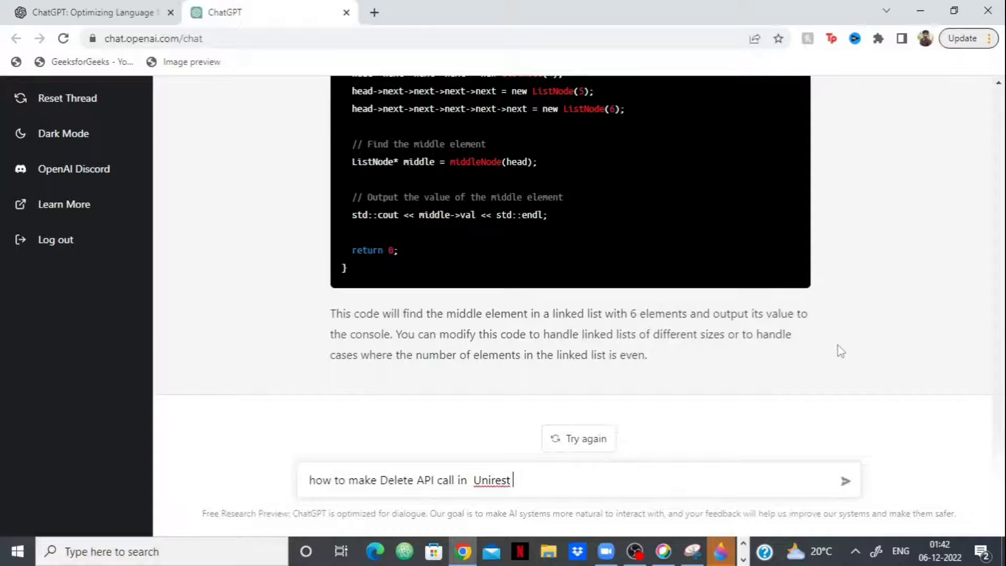
type("in springboot")
key("Return")
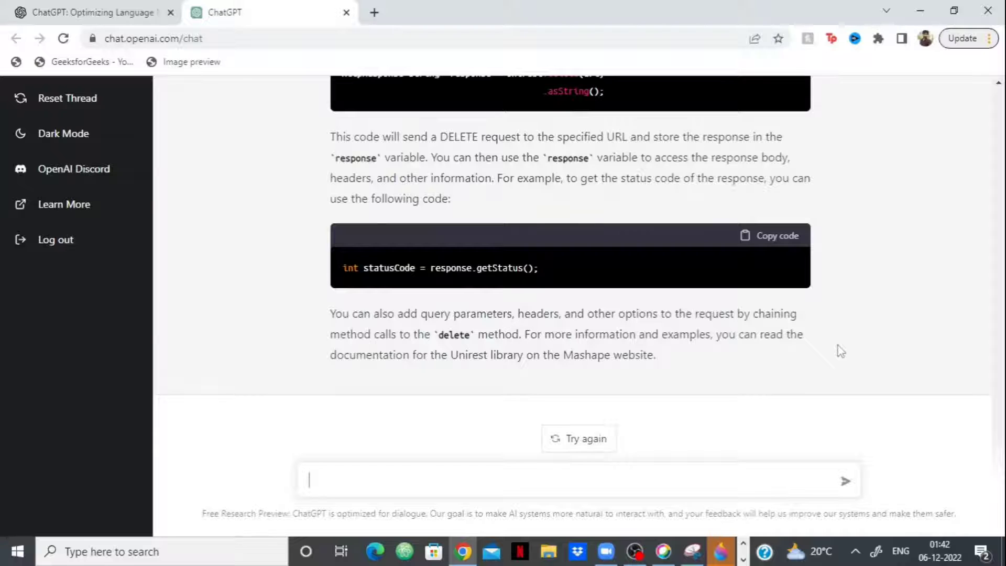
scroll(848, 335, "up", 2)
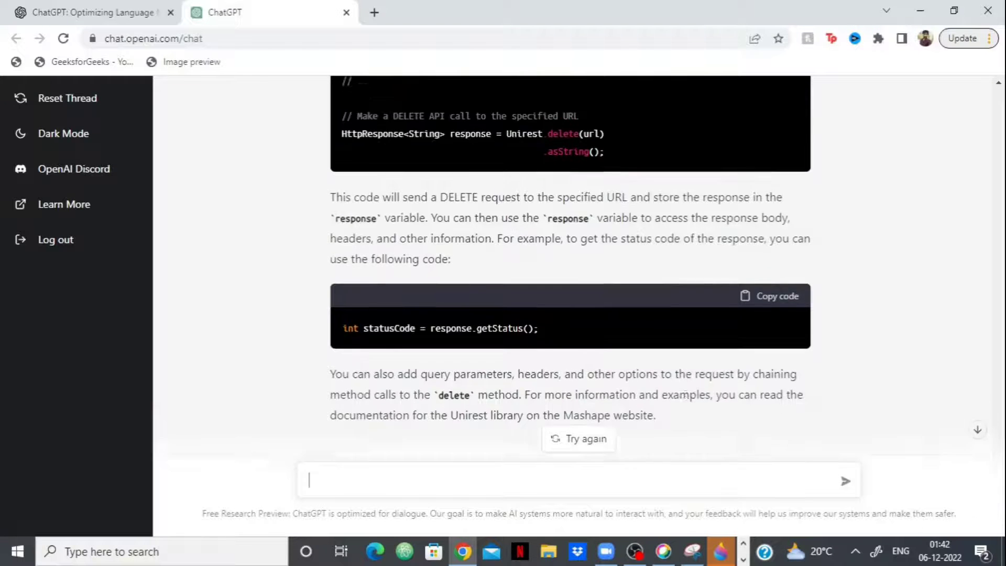
scroll(859, 311, "down", 2)
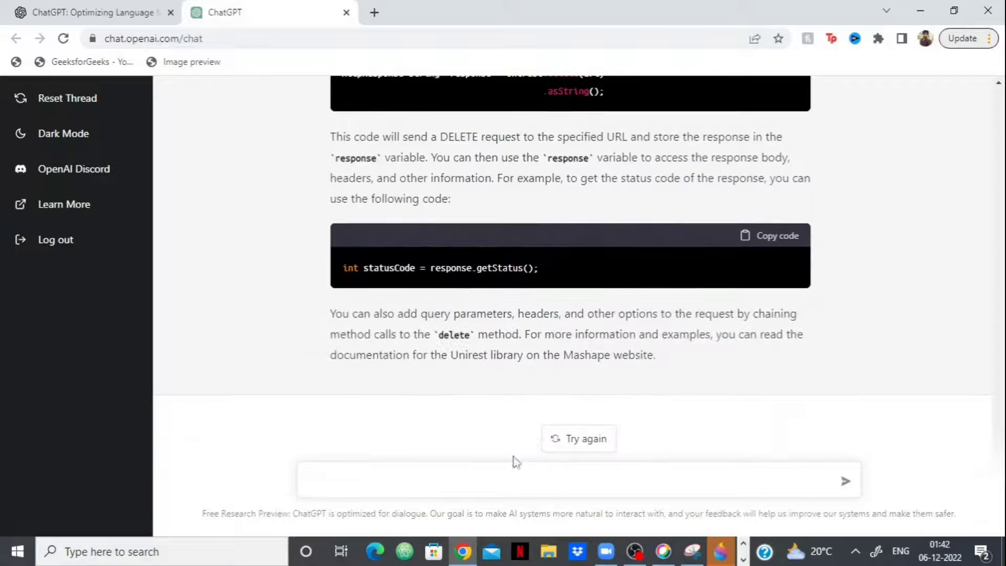
- Ask 'explain Unirest in springboot' and review the answer's Unirest.get(url).asString() GET example
type("plain Unirest in springboot")
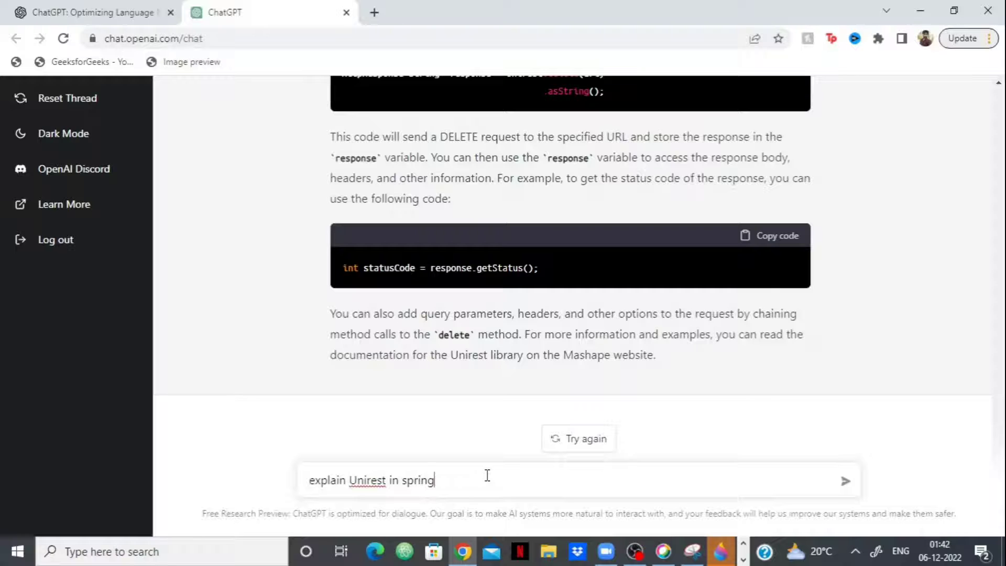
key("Return")
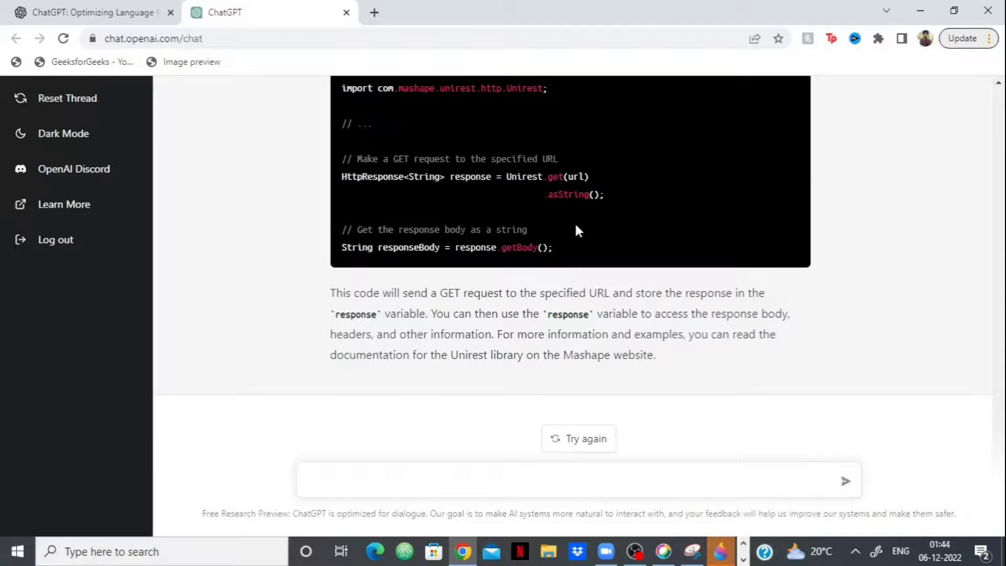
scroll(996, 221, "up", 10)
scroll(914, 282, "up", 3)
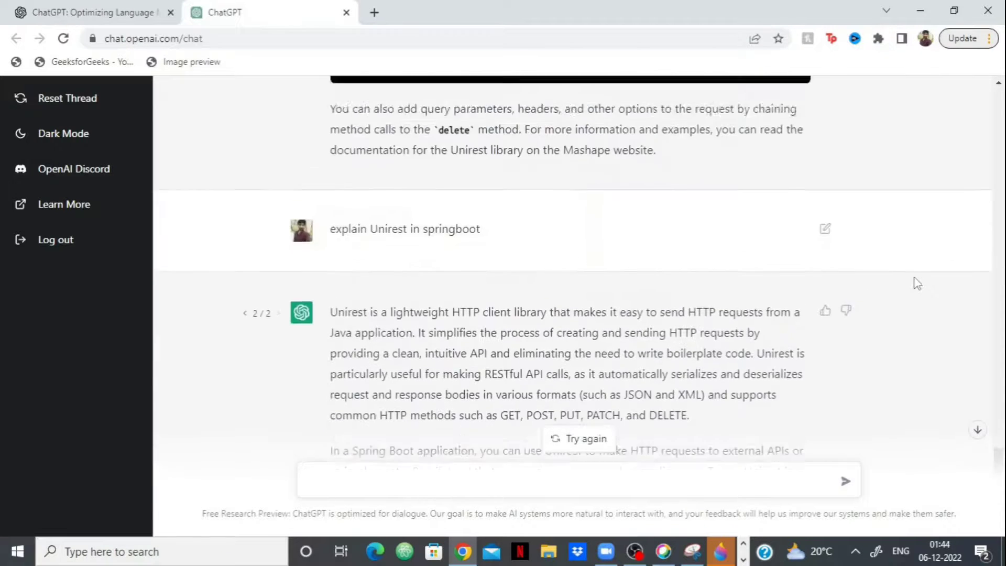
scroll(914, 282, "down", 10)
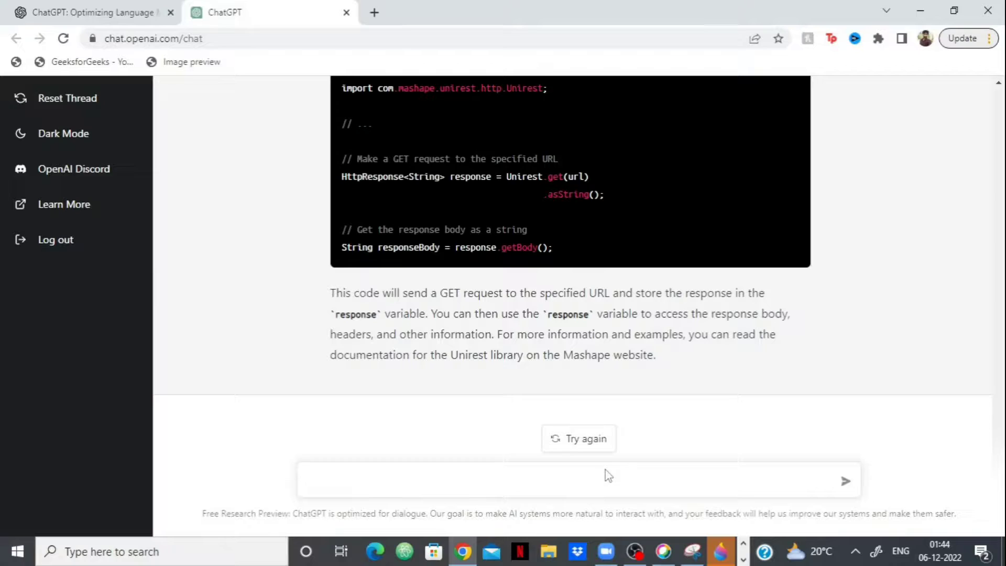
scroll(616, 303, "up", 15)
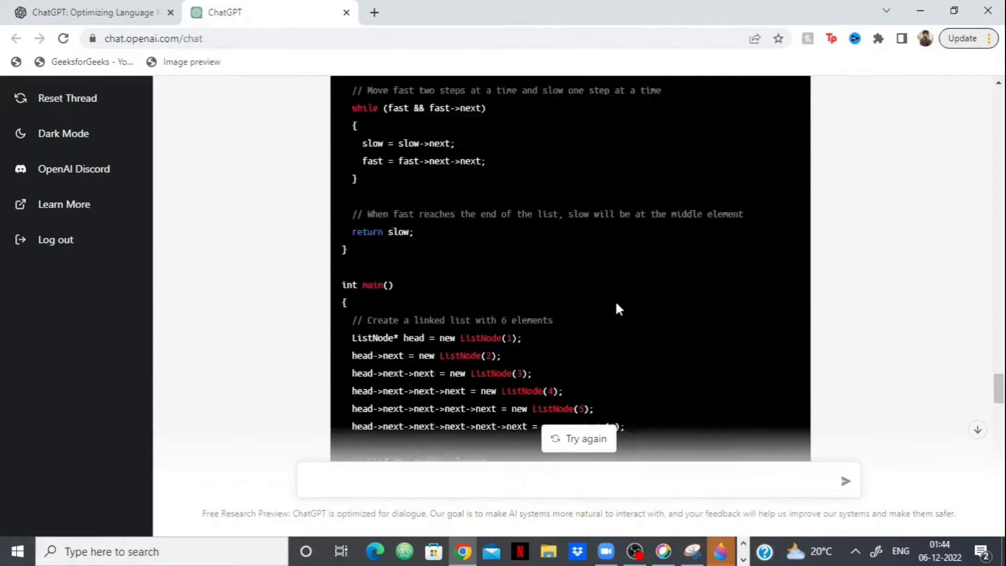
scroll(616, 304, "up", 15)
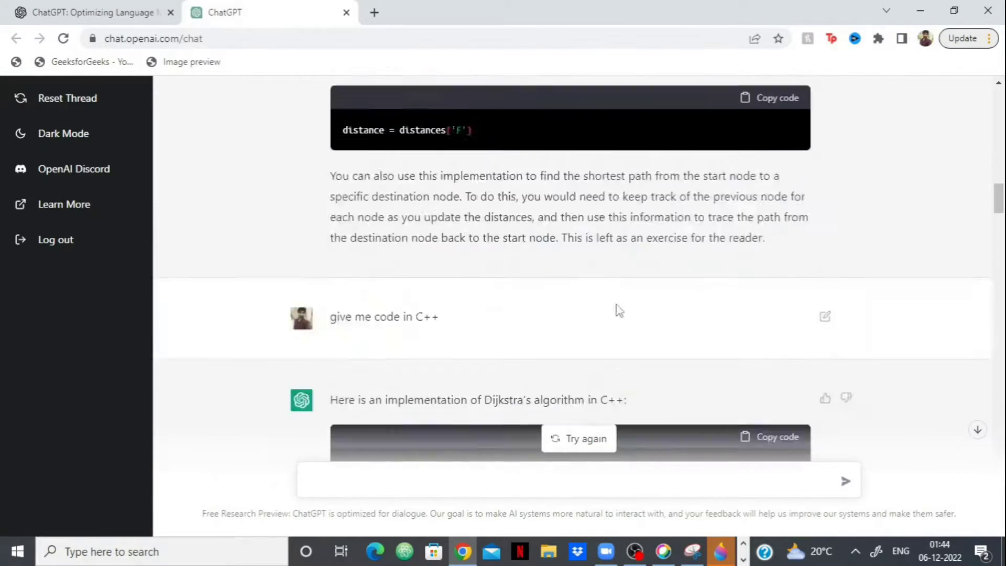
scroll(618, 310, "up", 10)
scroll(618, 310, "down", 20)
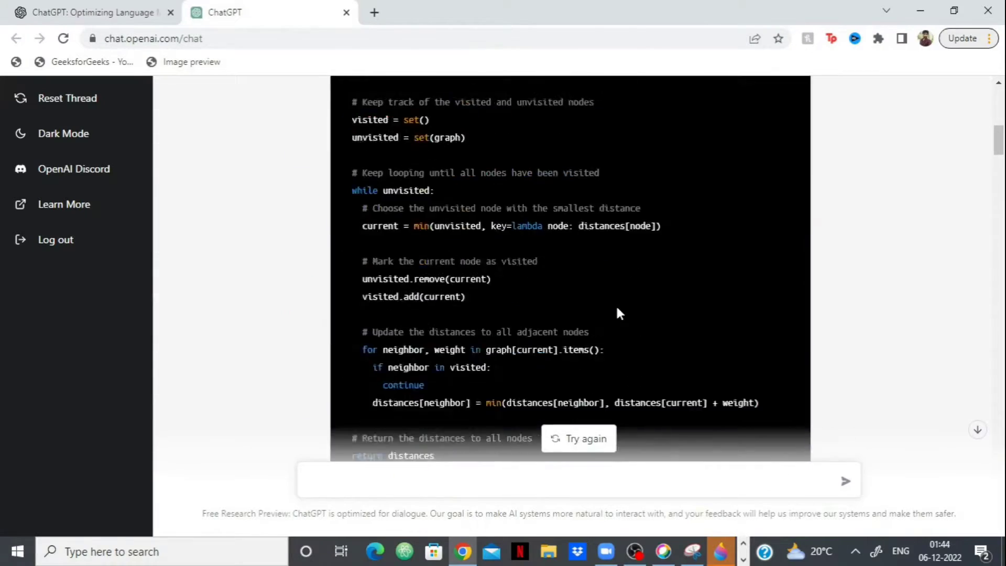
scroll(620, 243, "down", 20)
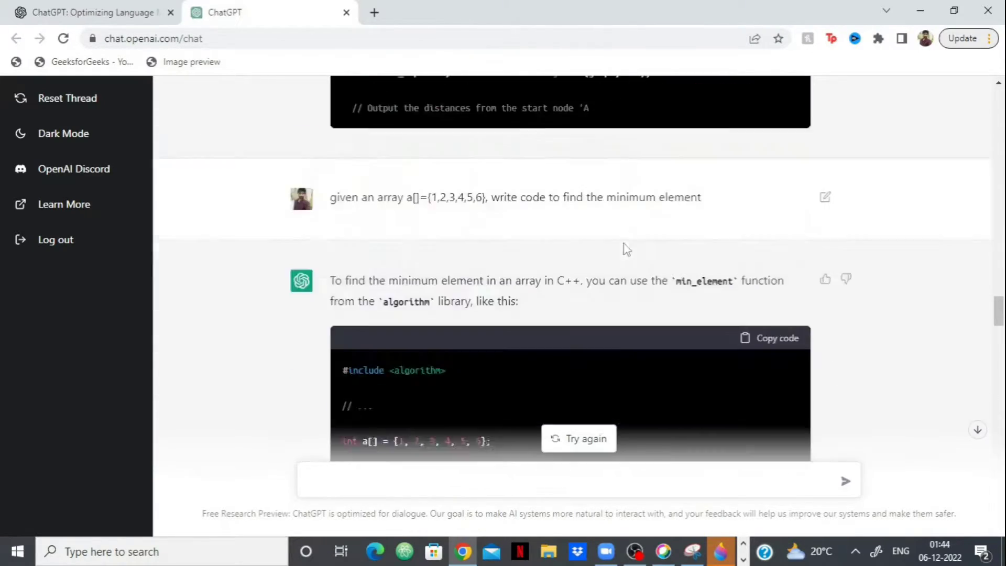
scroll(624, 238, "down", 4)
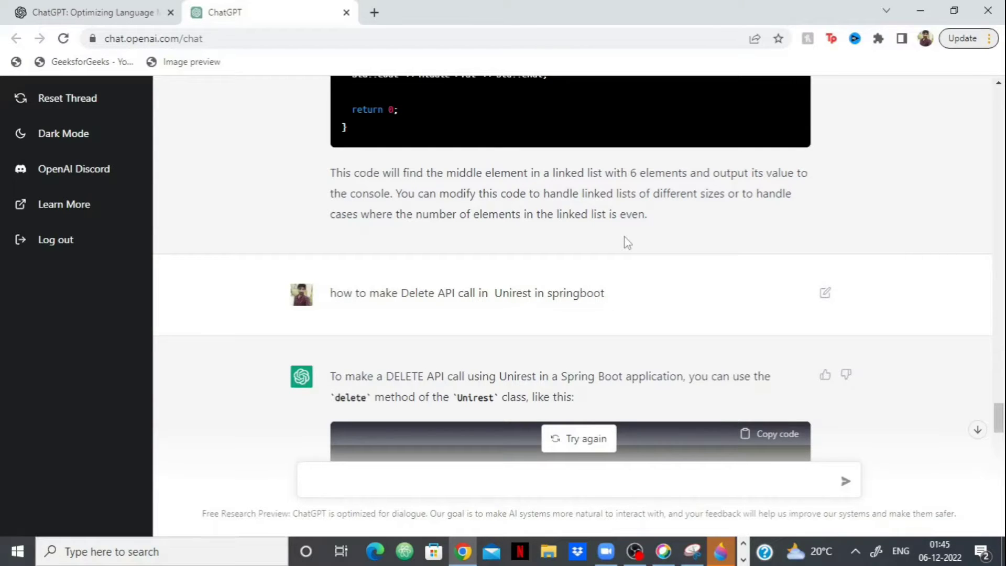
scroll(628, 242, "down", 20)
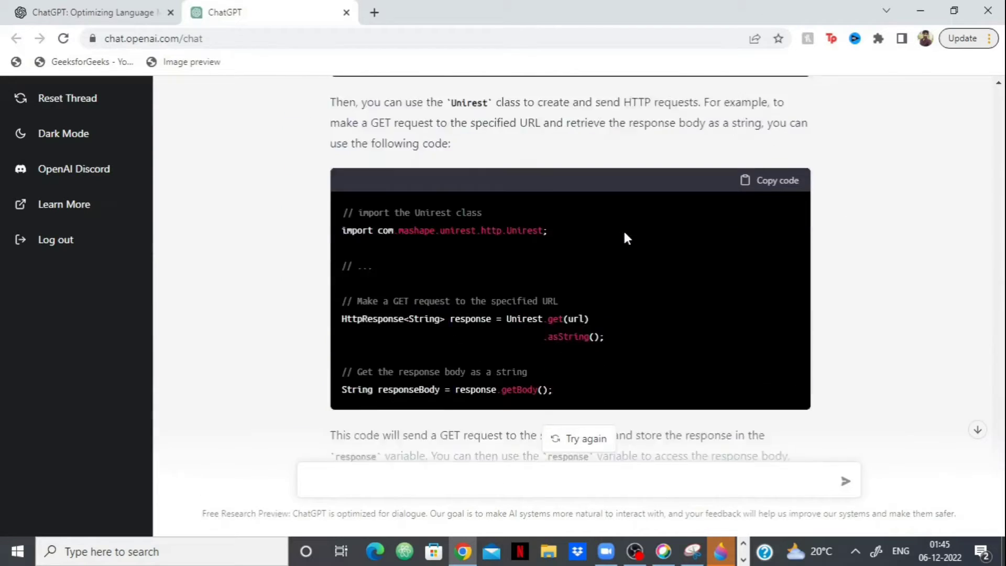